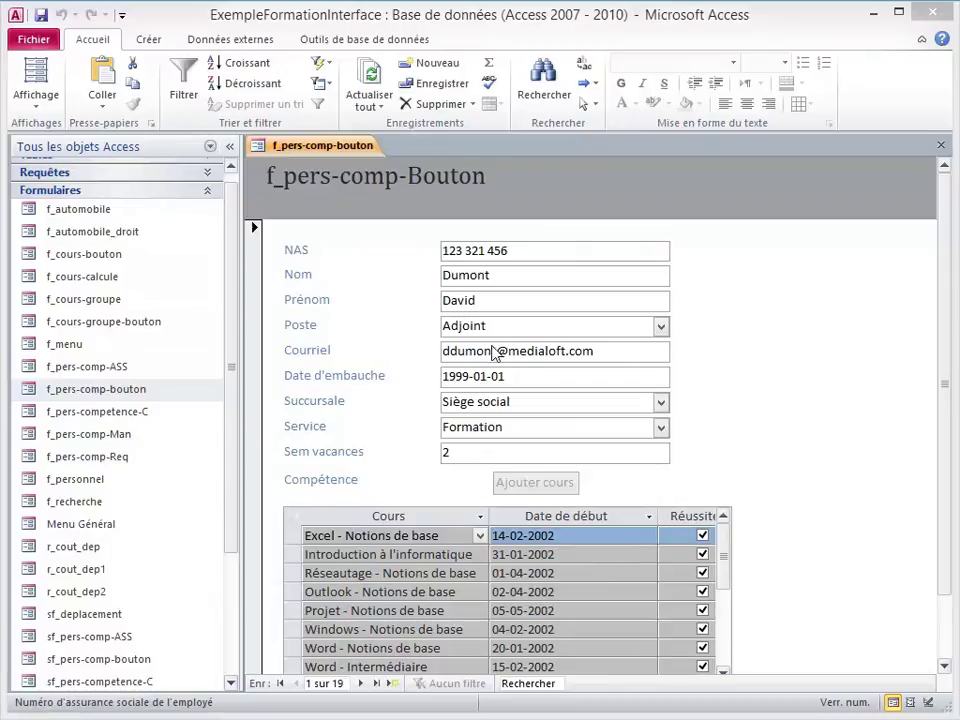
- In design view, add a command button about 4 cm wide beside the Succursale and Service fields, with the action Imprimer le formulaire en cours
left_click(30, 84)
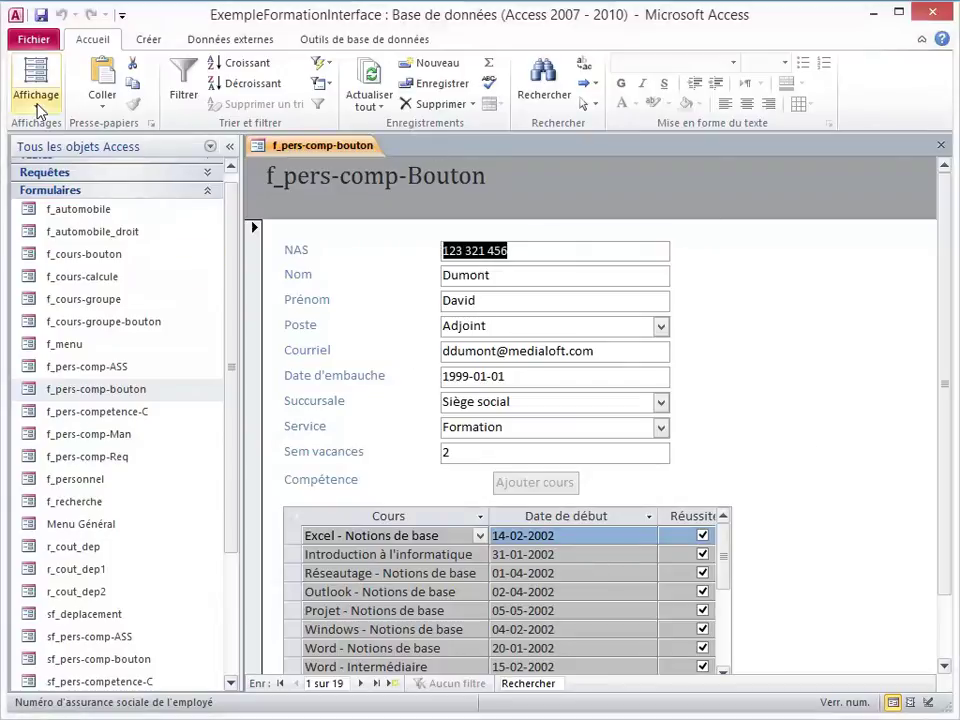
left_click(37, 108)
left_click(32, 218)
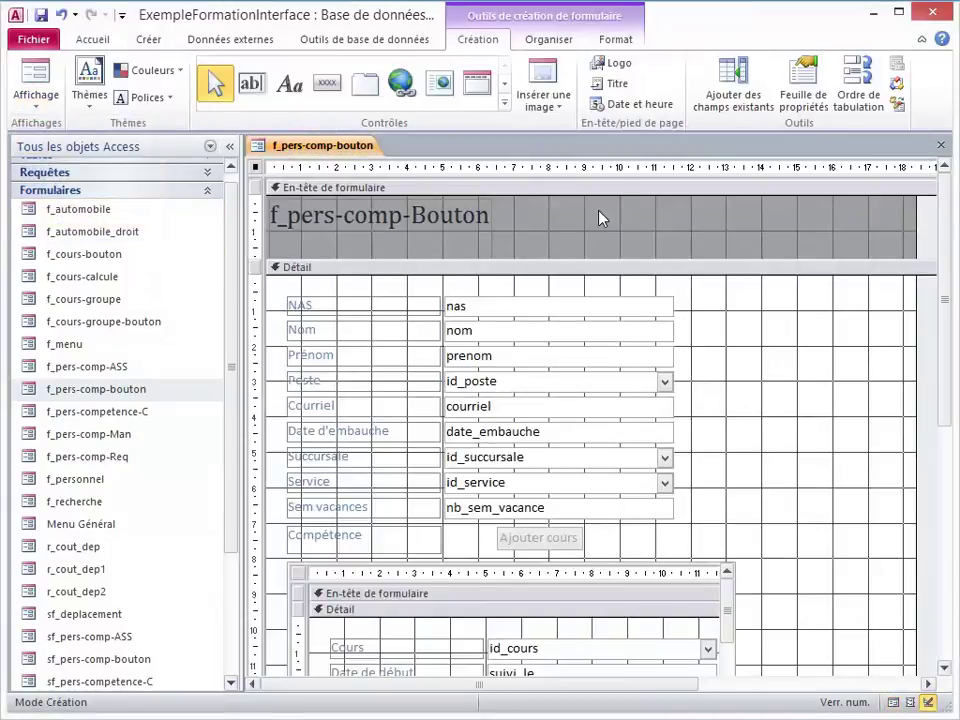
left_click(327, 83)
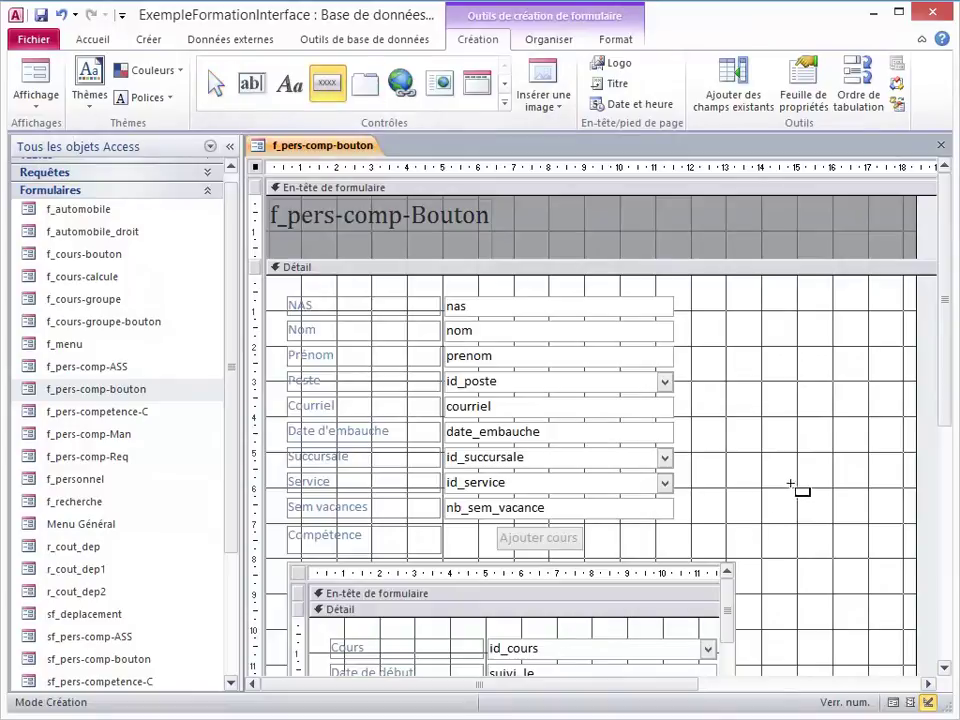
left_click_drag(699, 452, 842, 486)
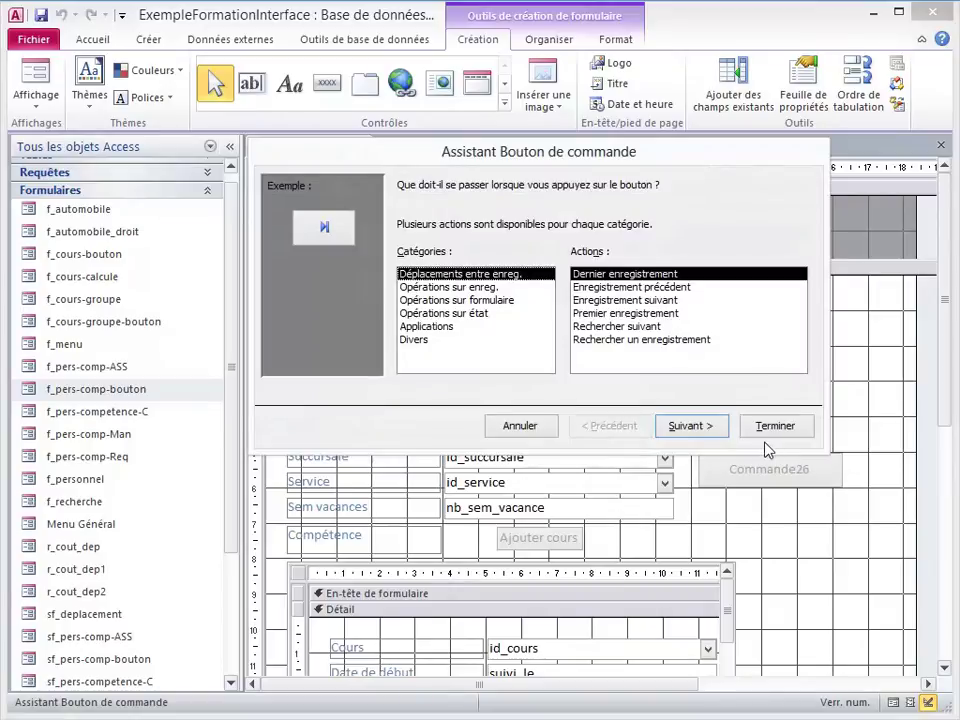
left_click(399, 300)
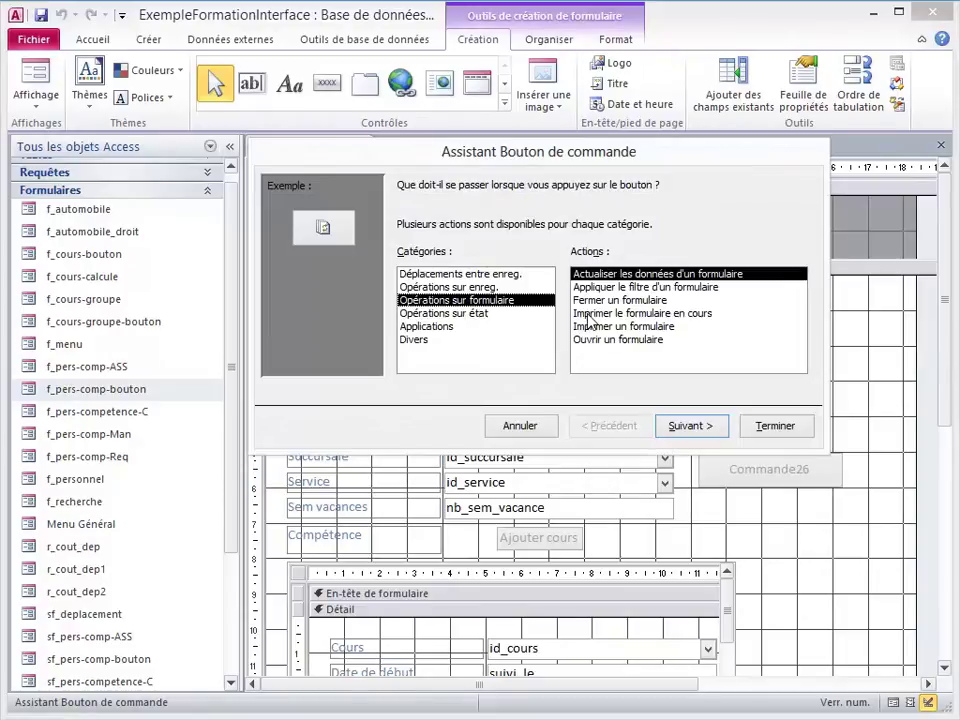
left_click(590, 314)
left_click(695, 426)
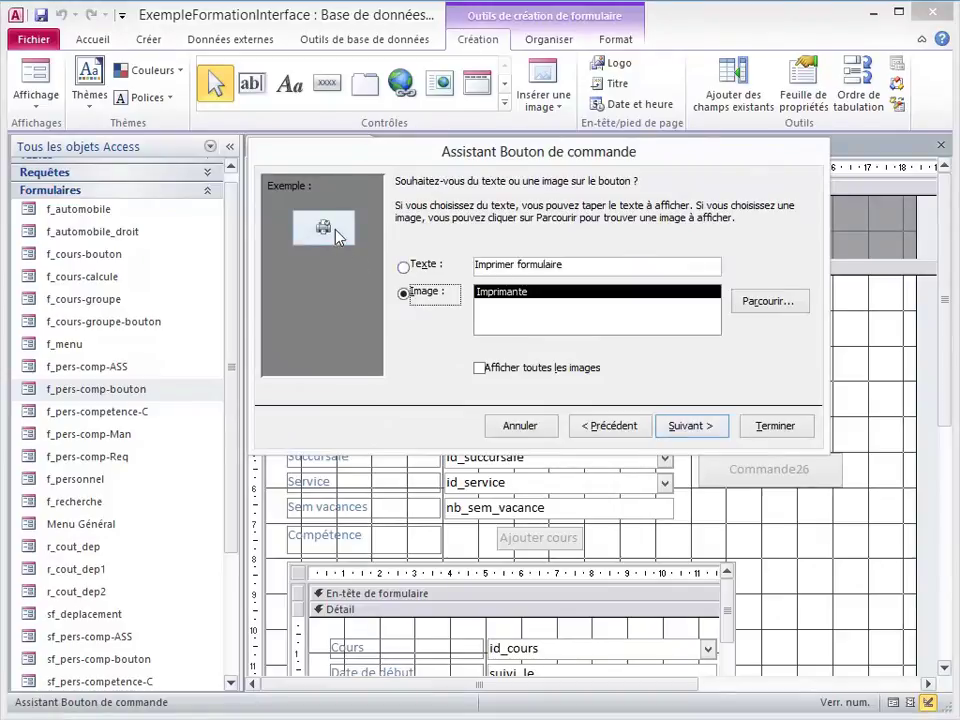
- Show the text "Imprimer formulaire" on the print button and name it bt_imp_form
left_click(403, 268)
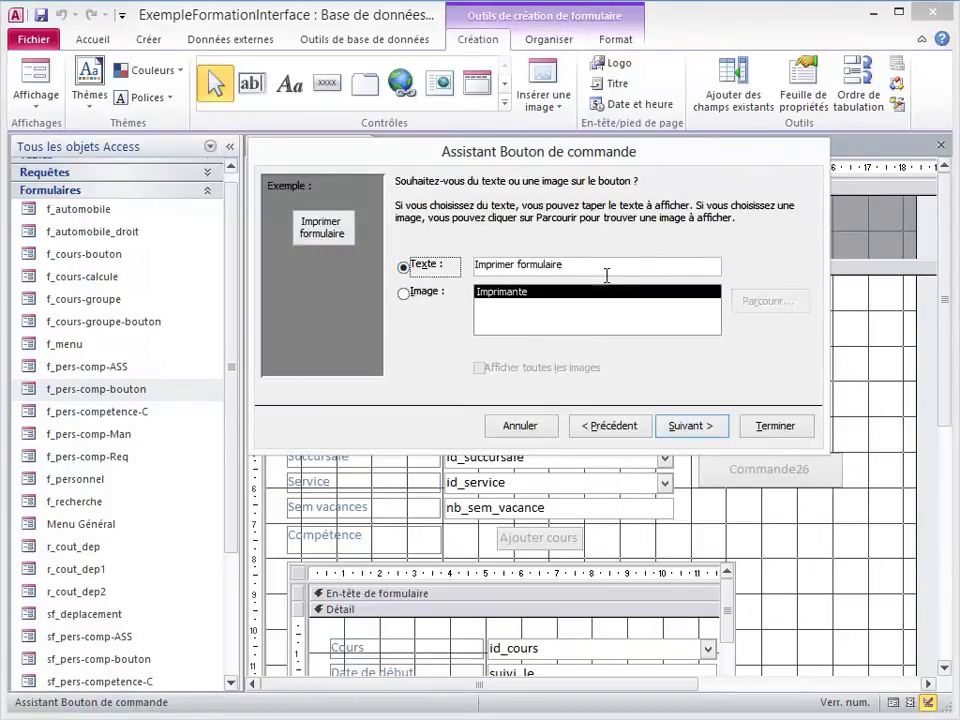
left_click(688, 427)
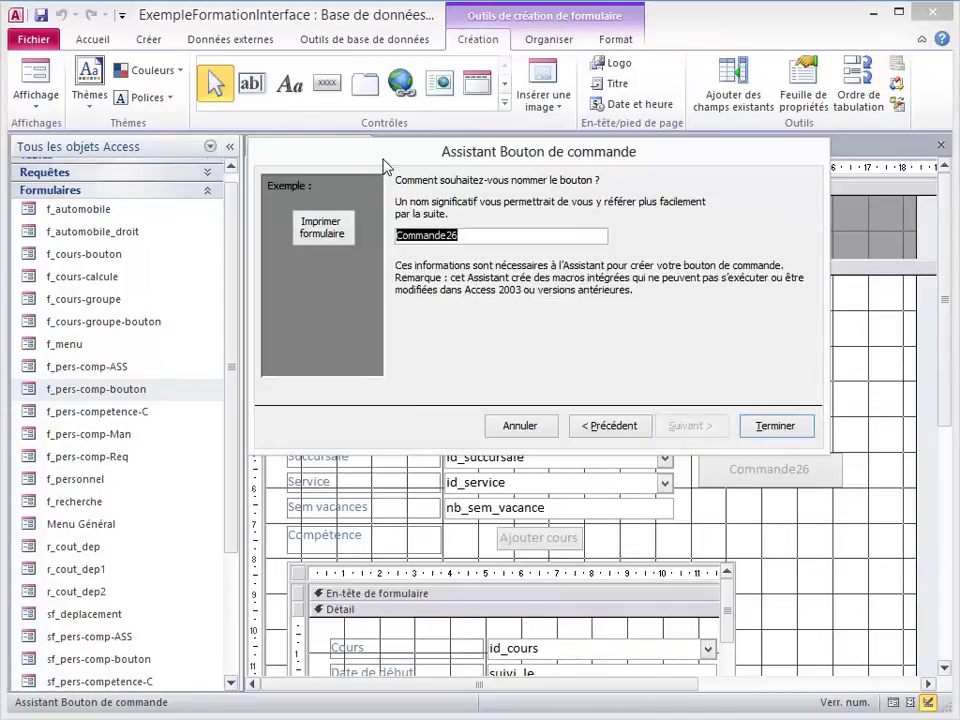
type("bt_")
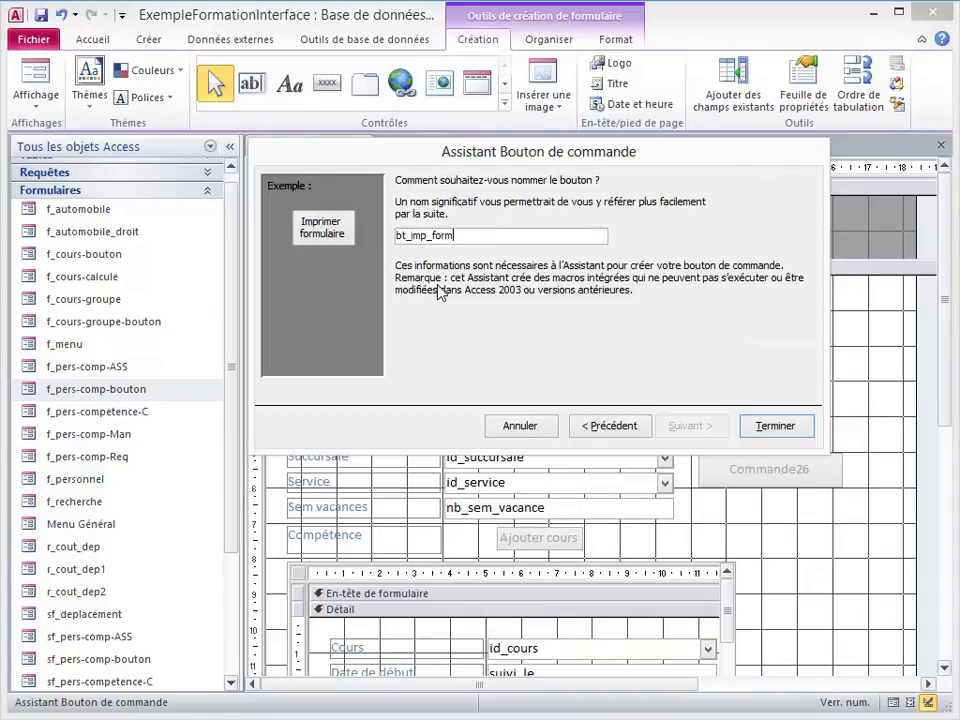
type("imp_form")
left_click(790, 426)
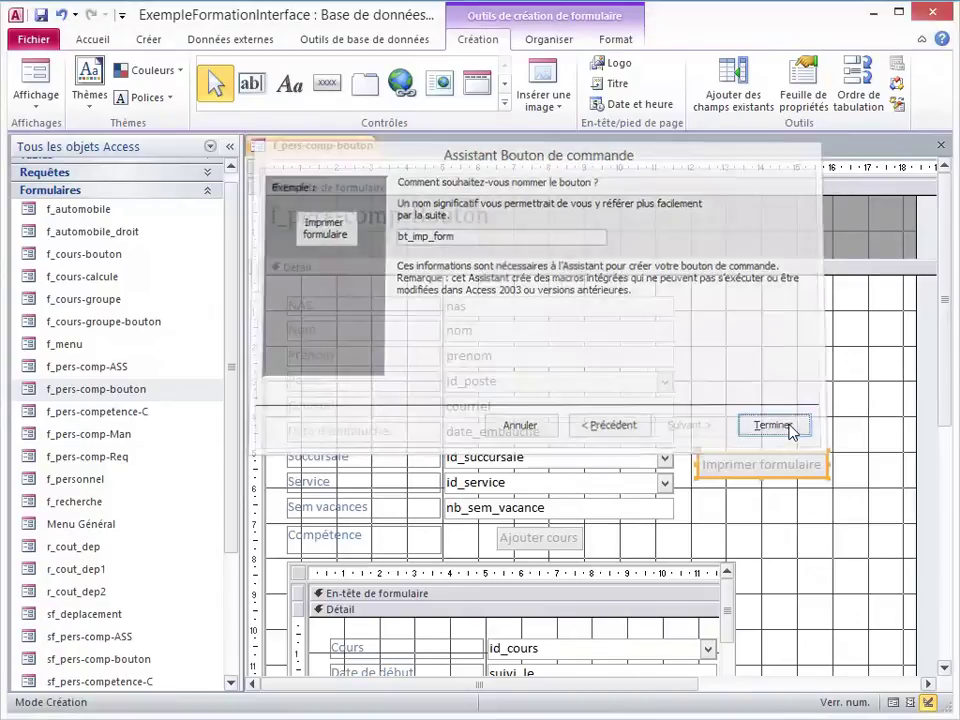
- Delete the Imprimer formulaire button from the form
left_click(772, 528)
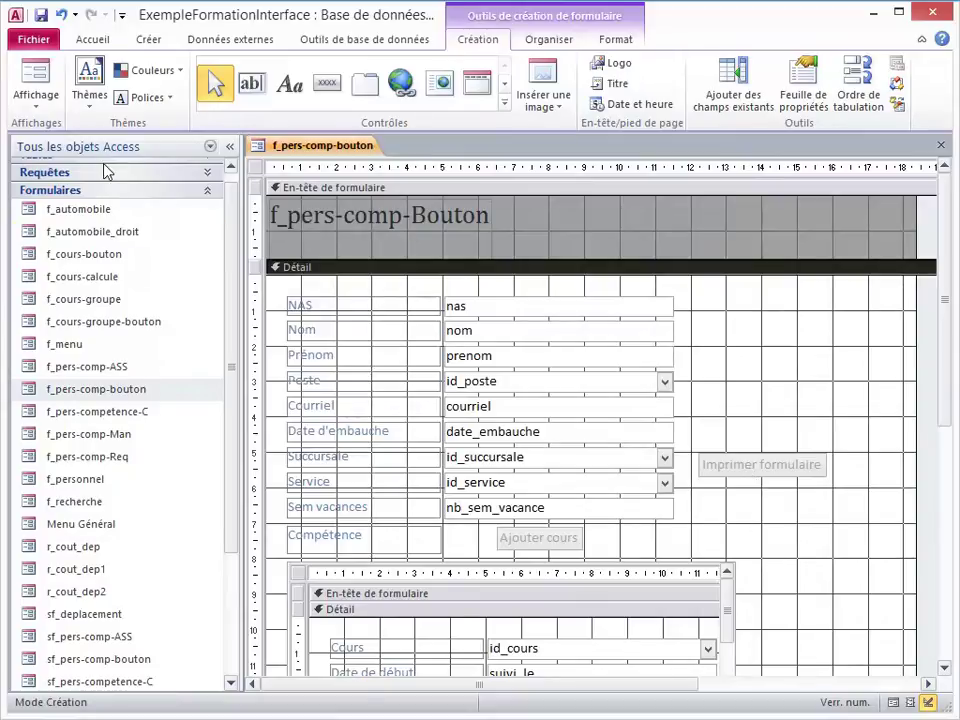
left_click(759, 474)
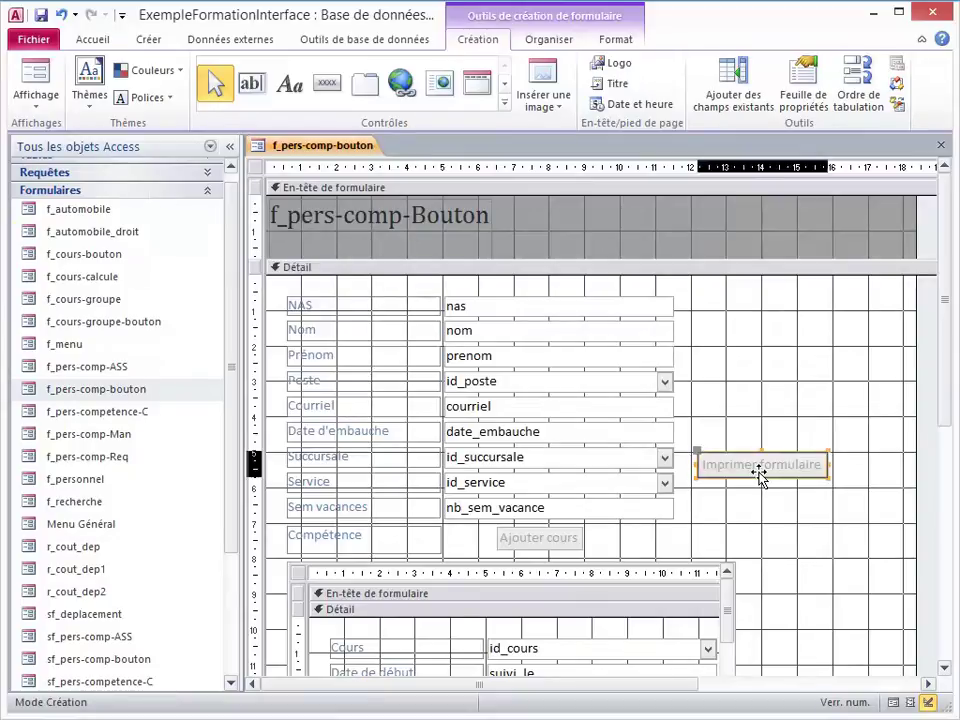
key("Delete")
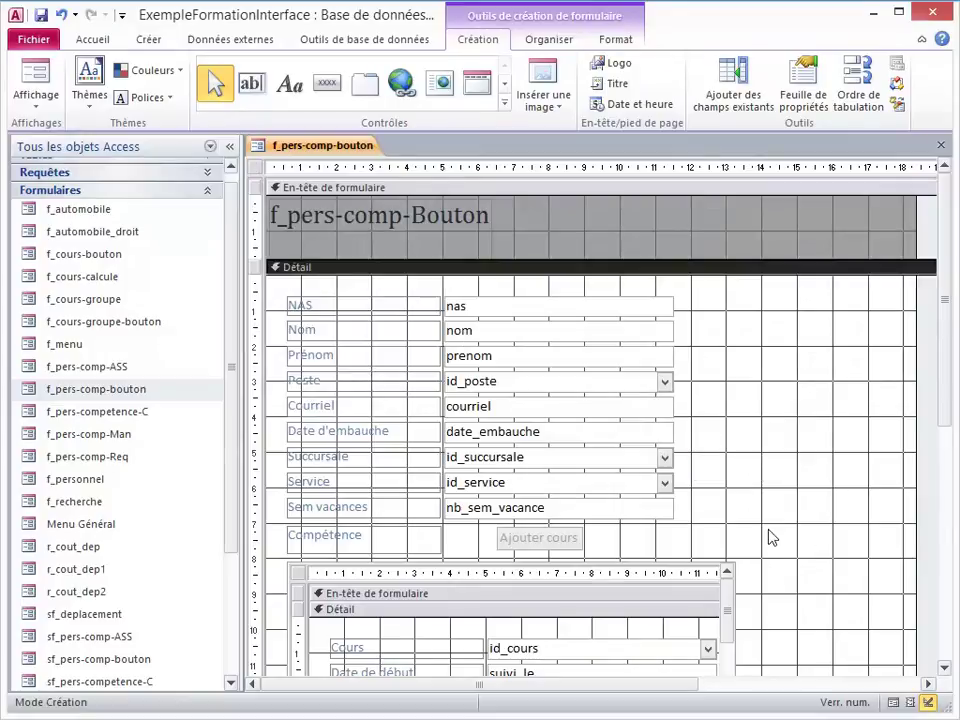
- Try the existing Ajouter cours button in form view, return from the course form and check the subform's Cours list
left_click(35, 75)
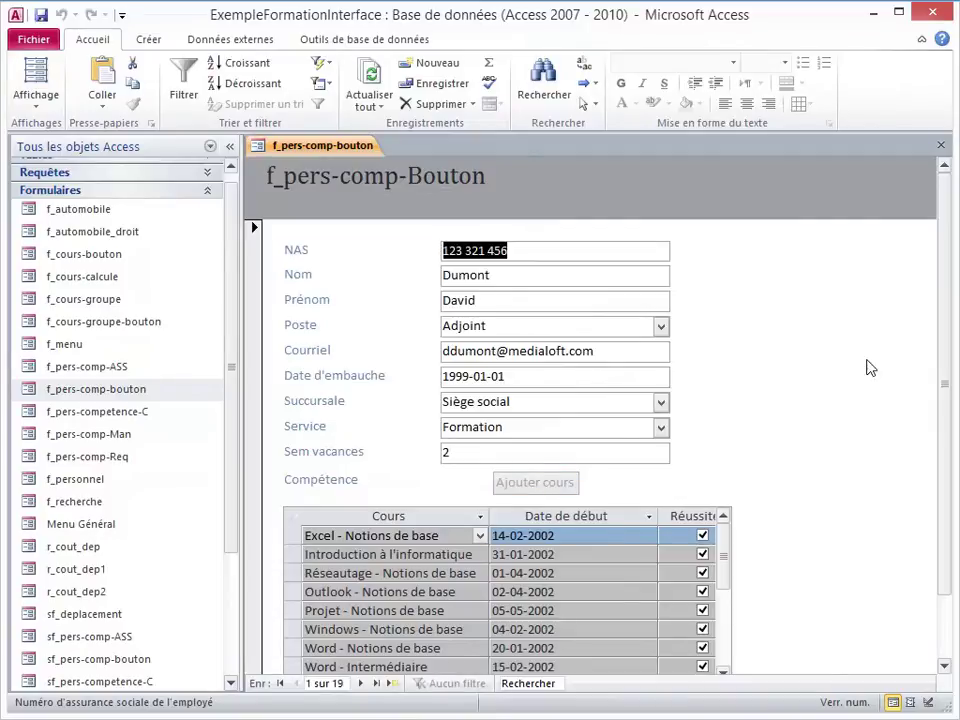
left_click_drag(945, 386, 945, 453)
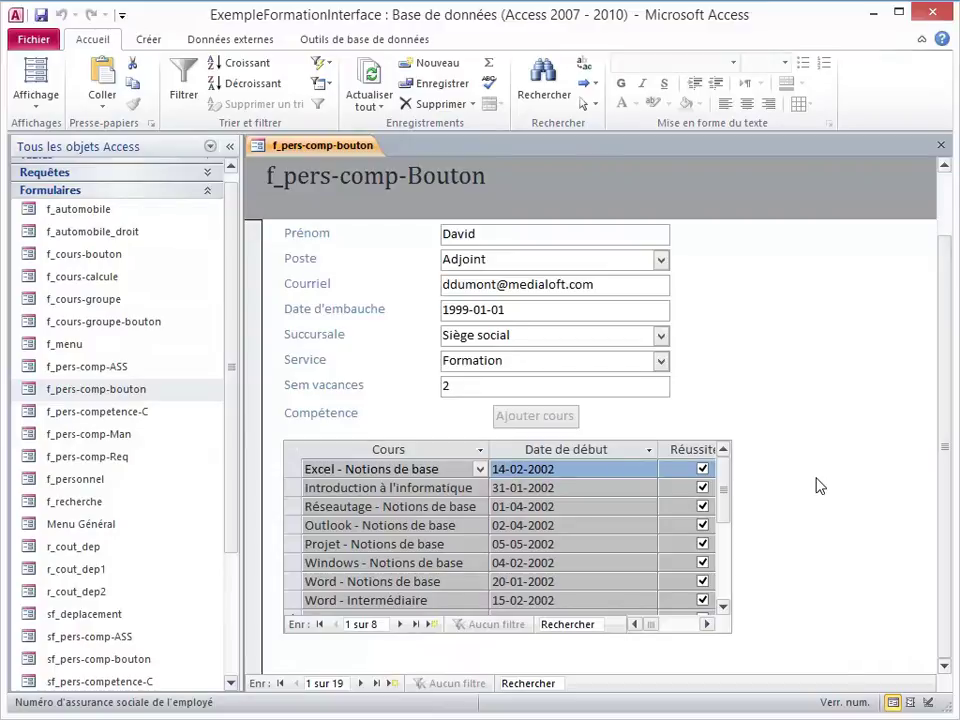
left_click(533, 420)
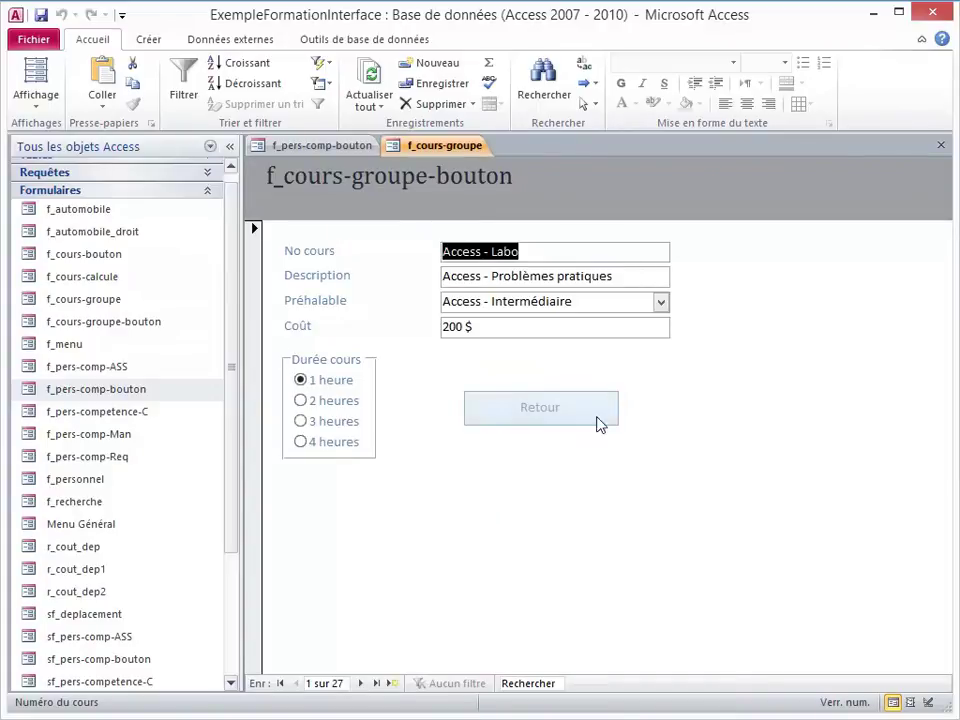
left_click(532, 417)
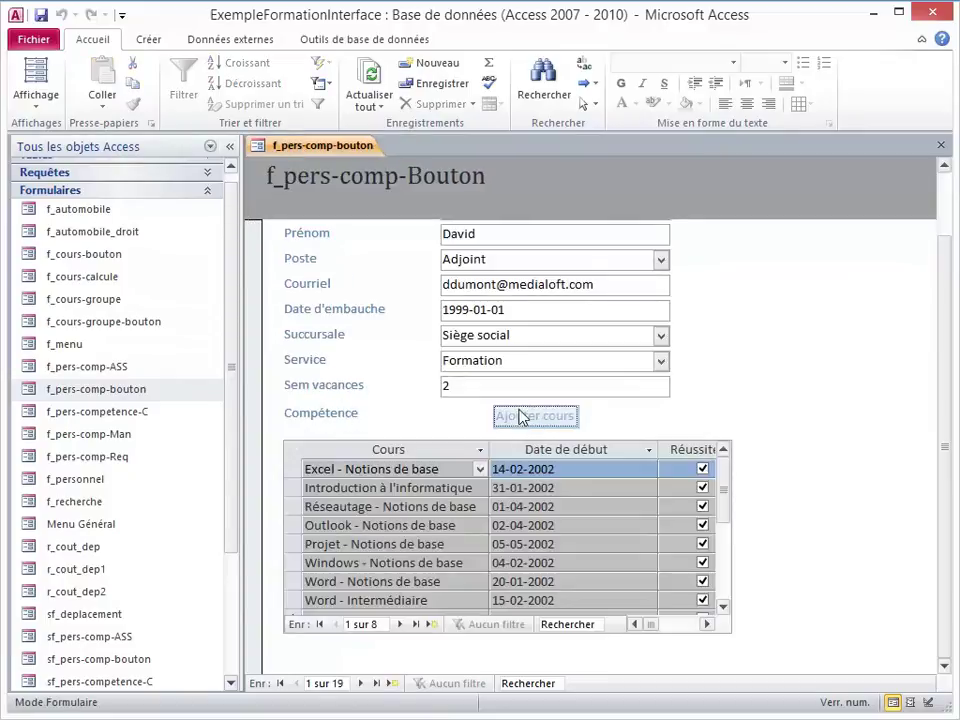
left_click(480, 469)
left_click(481, 472)
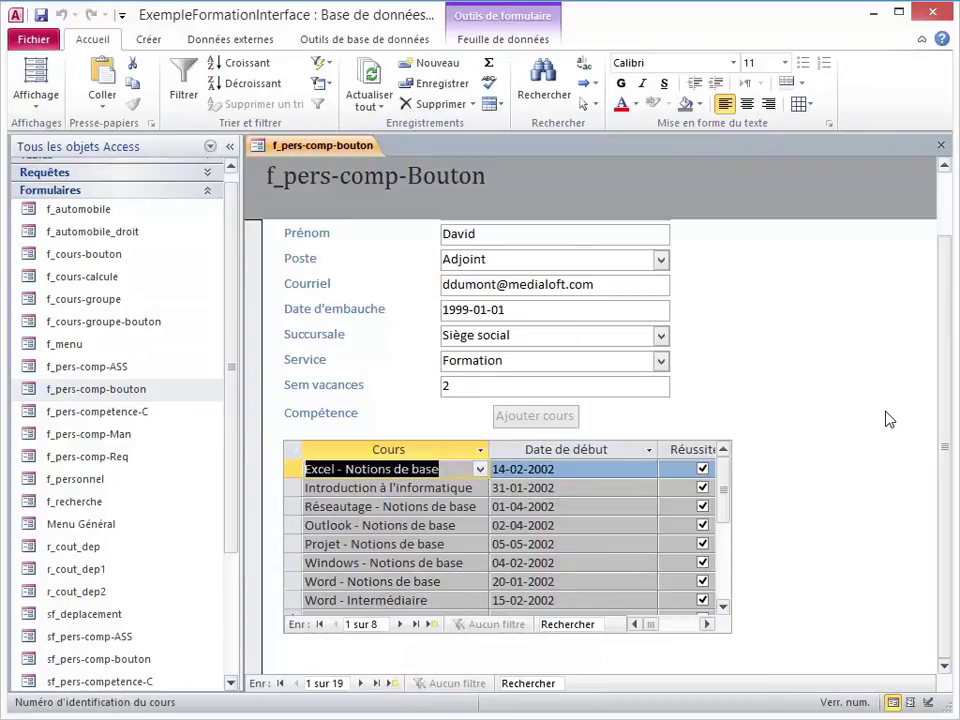
- In design view, add a command button about 4 cm wide beside the existing Ajouter cours button, with the form operation Ouvrir un formulaire
left_click(31, 78)
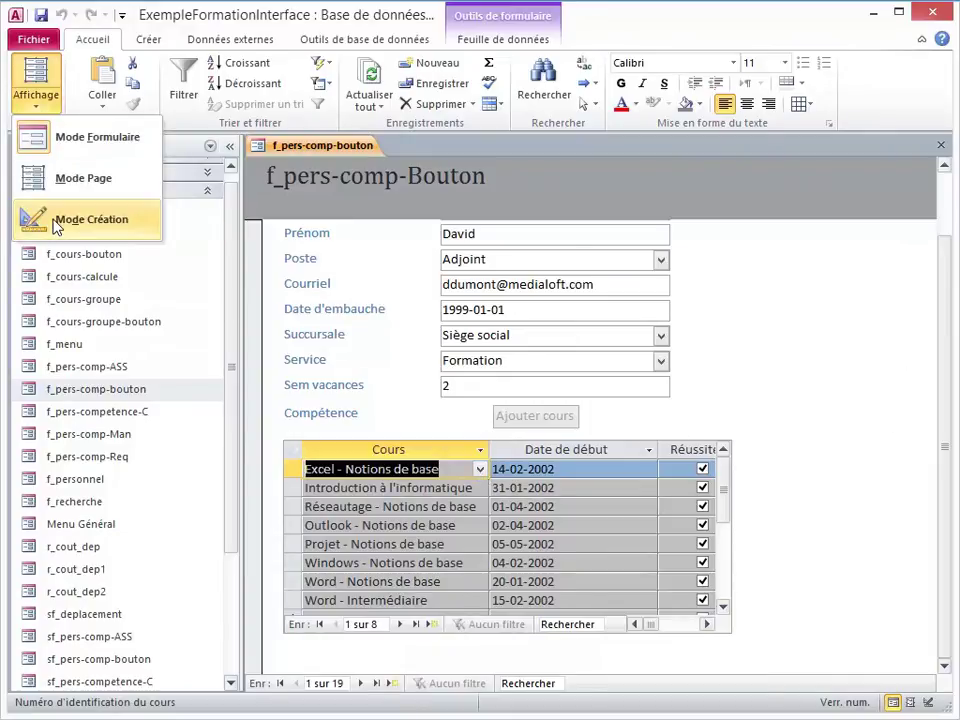
left_click(53, 216)
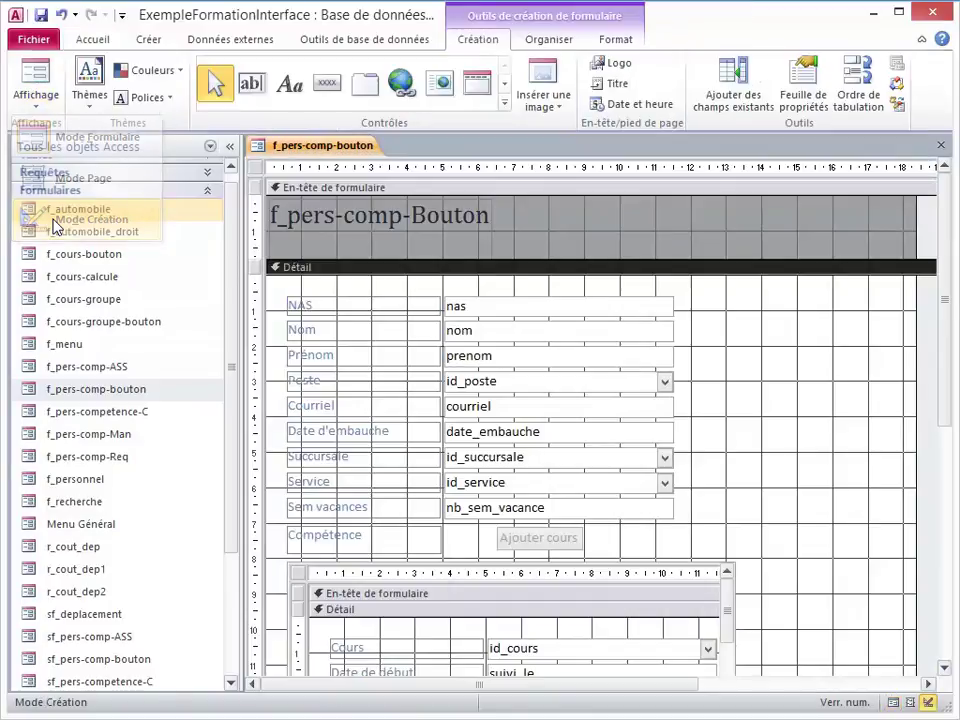
left_click(327, 82)
mouse_move(655, 527)
left_mouse_down()
mouse_move(810, 561)
mouse_move(795, 549)
left_mouse_up()
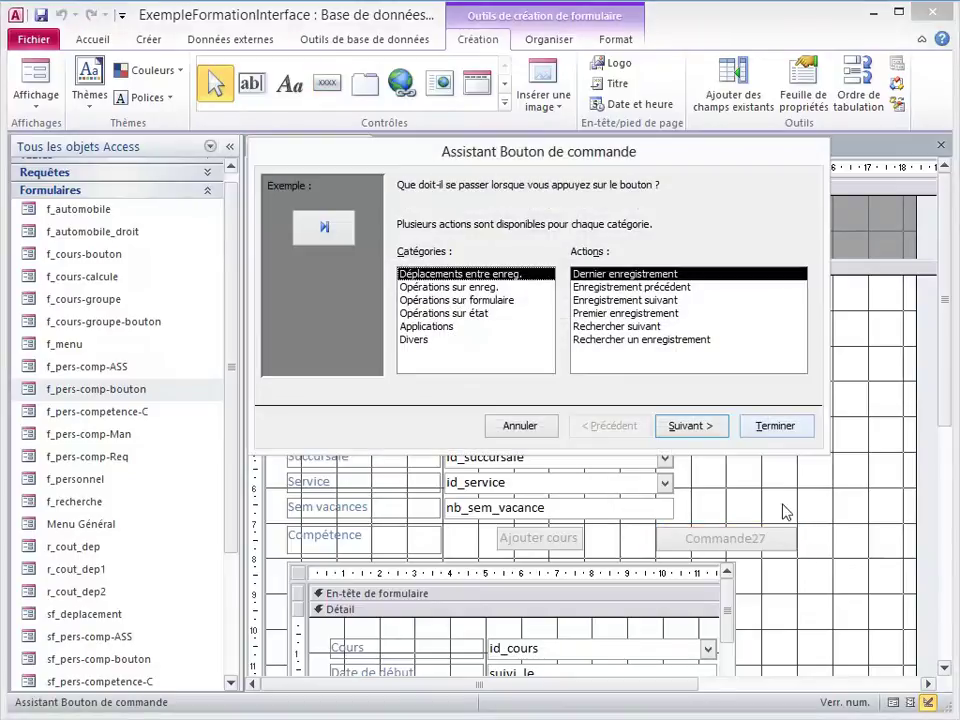
left_click(455, 300)
left_click(612, 340)
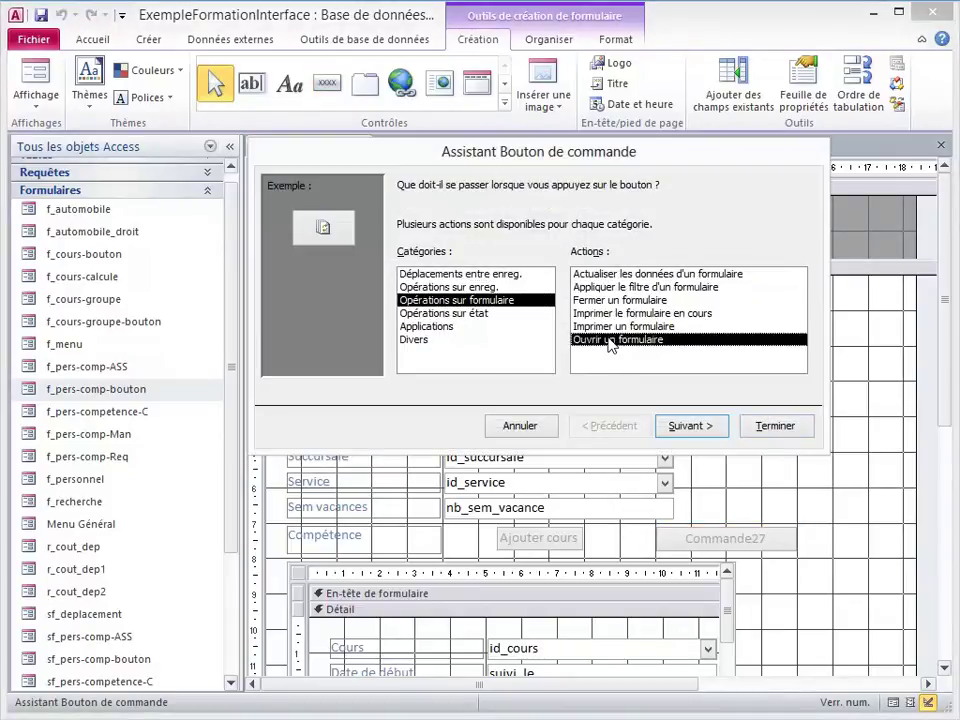
left_click(686, 427)
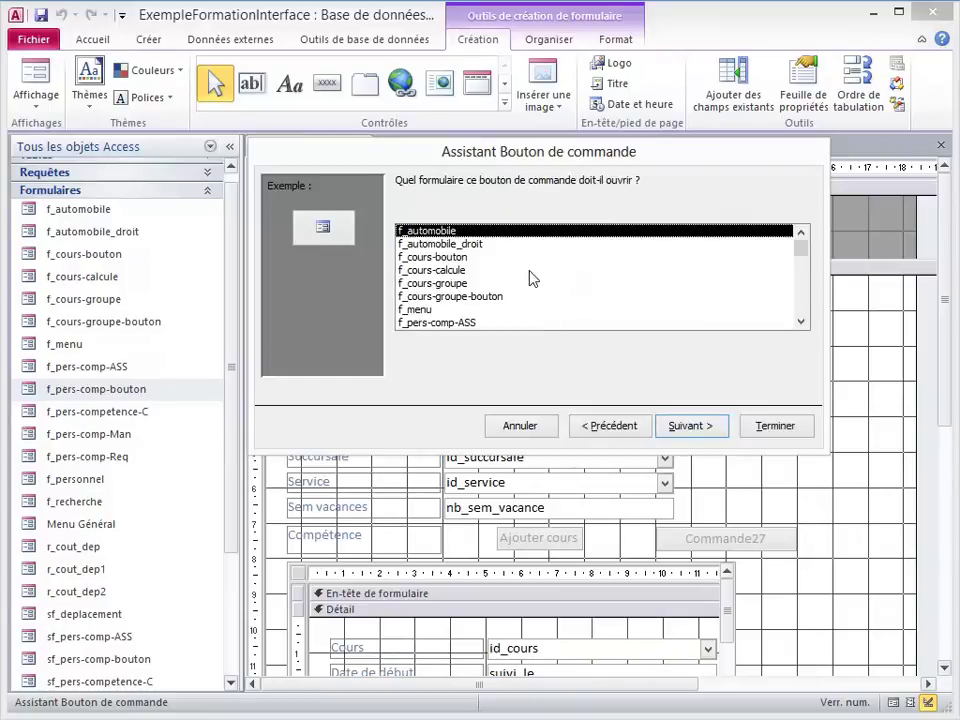
- Make the button open f_cours-groupe-bouton and display all records
left_click(462, 297)
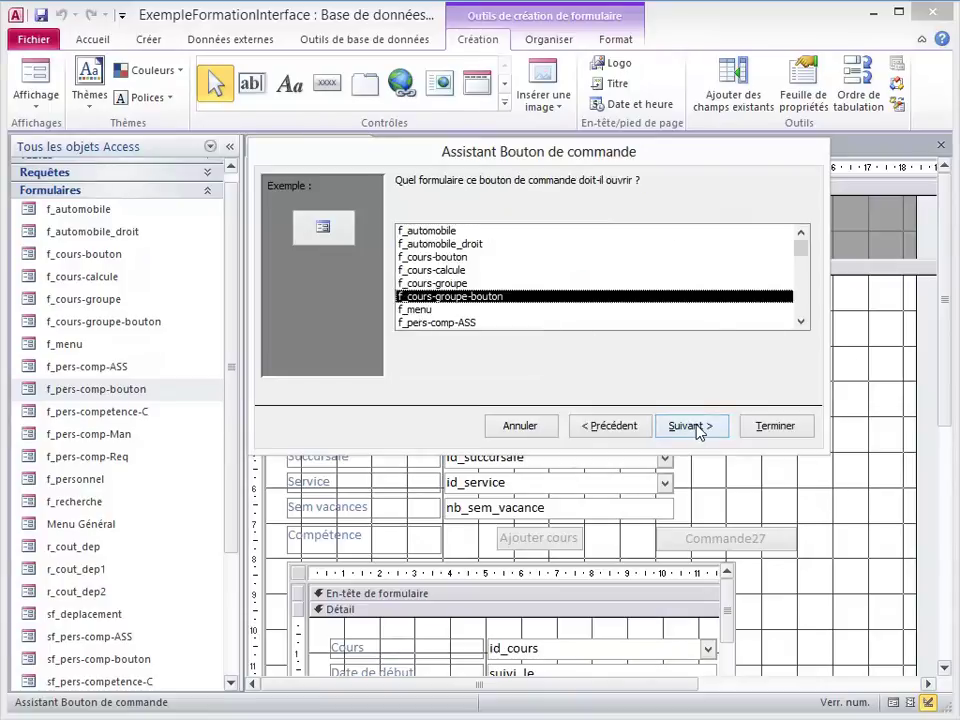
left_click(696, 426)
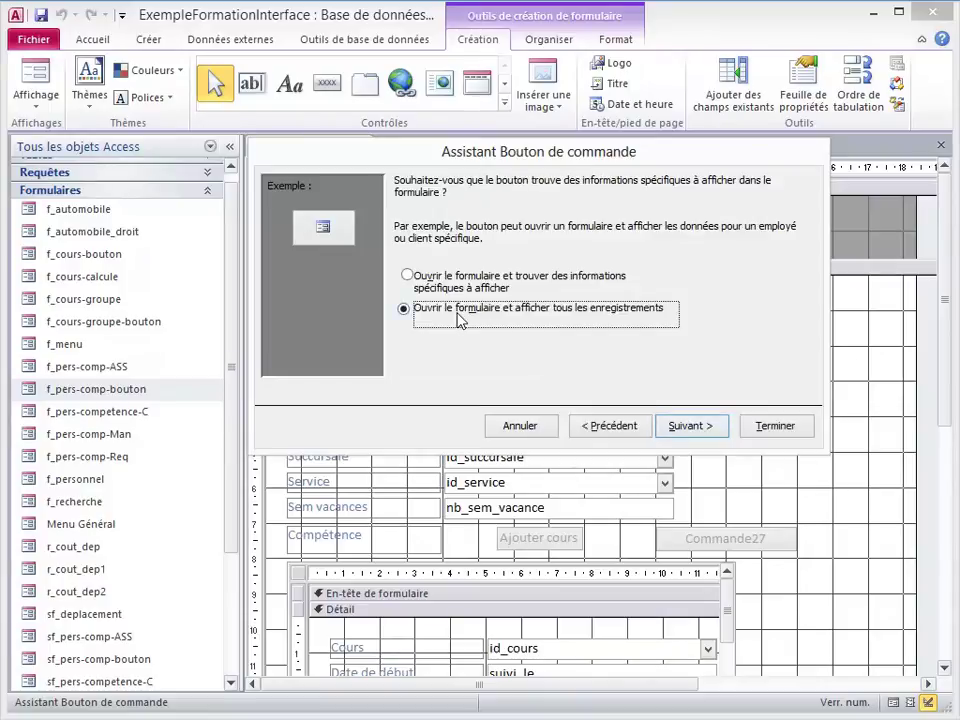
left_click(699, 425)
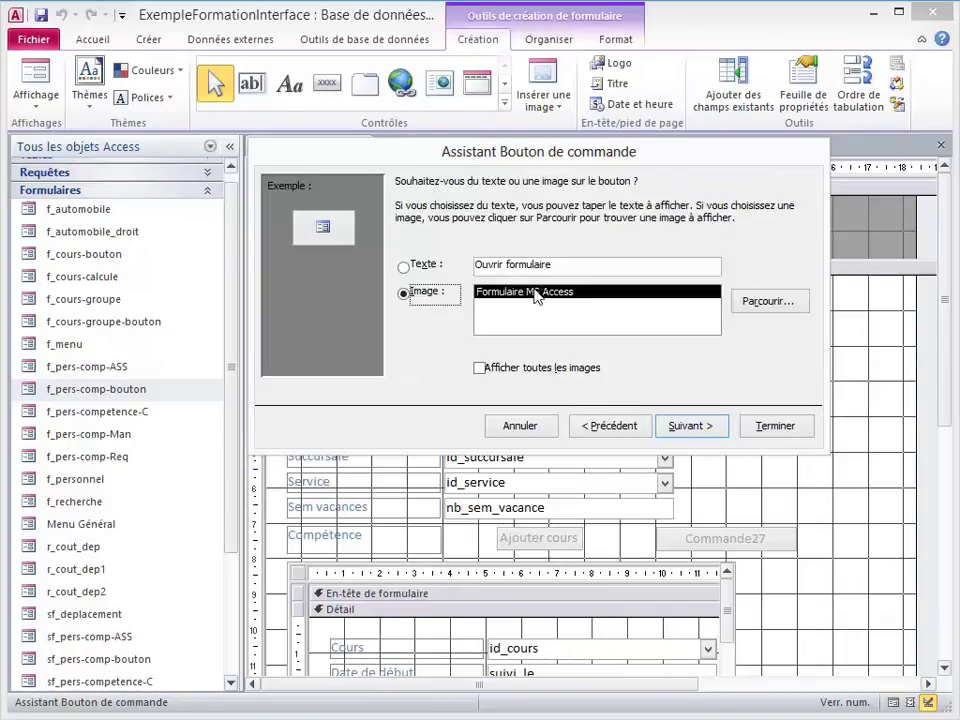
- Use text instead of an image on the new button, with the caption "Ajouter cours"
left_click(403, 267)
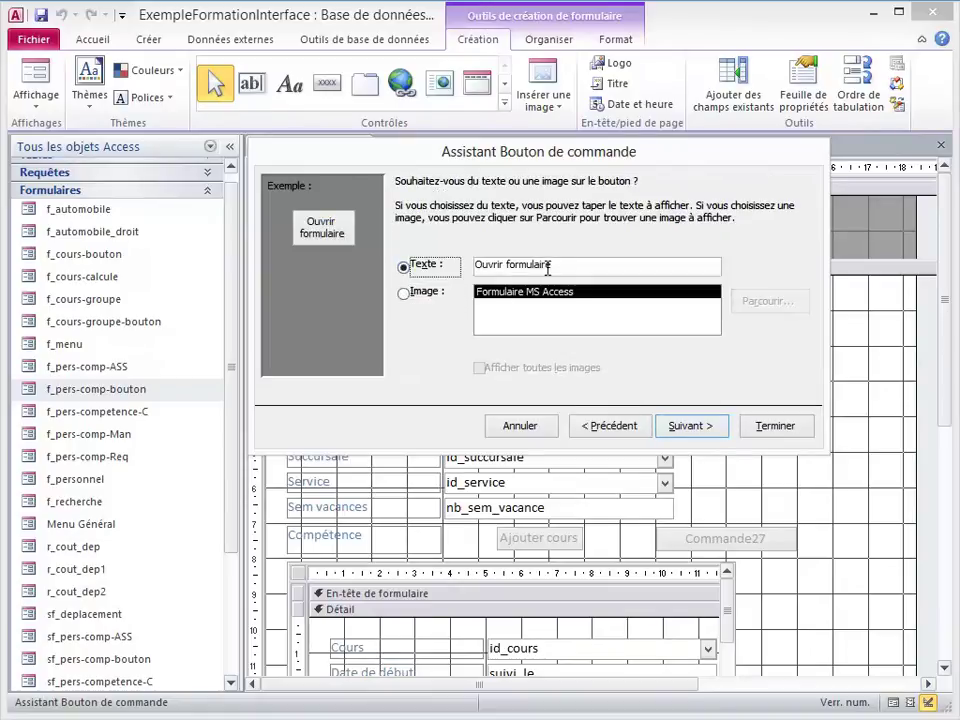
left_click_drag(561, 266, 455, 265)
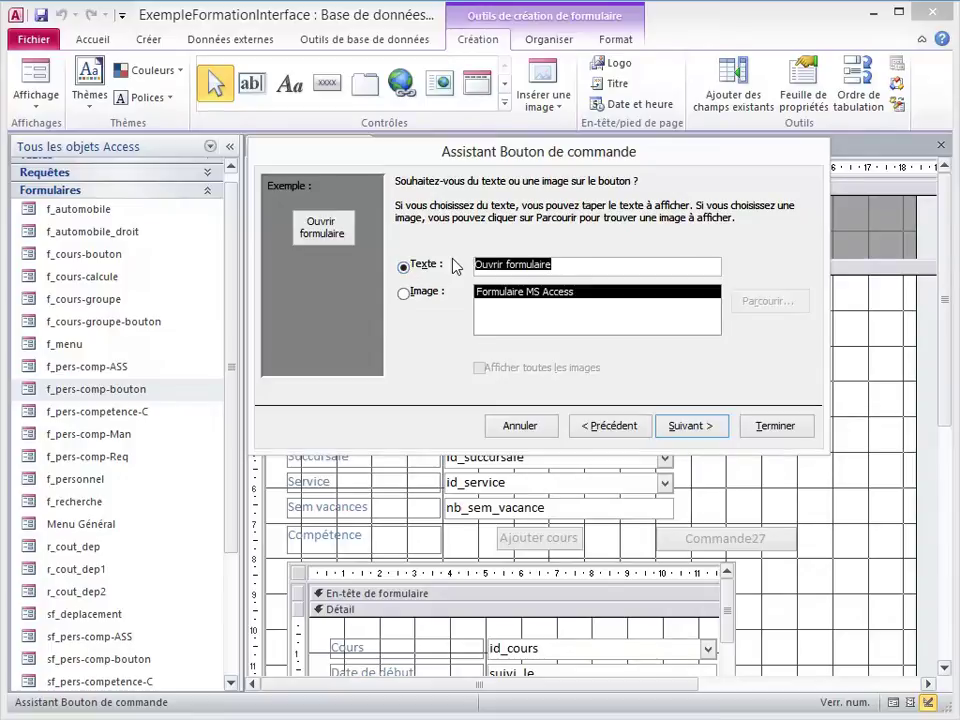
type("Aj")
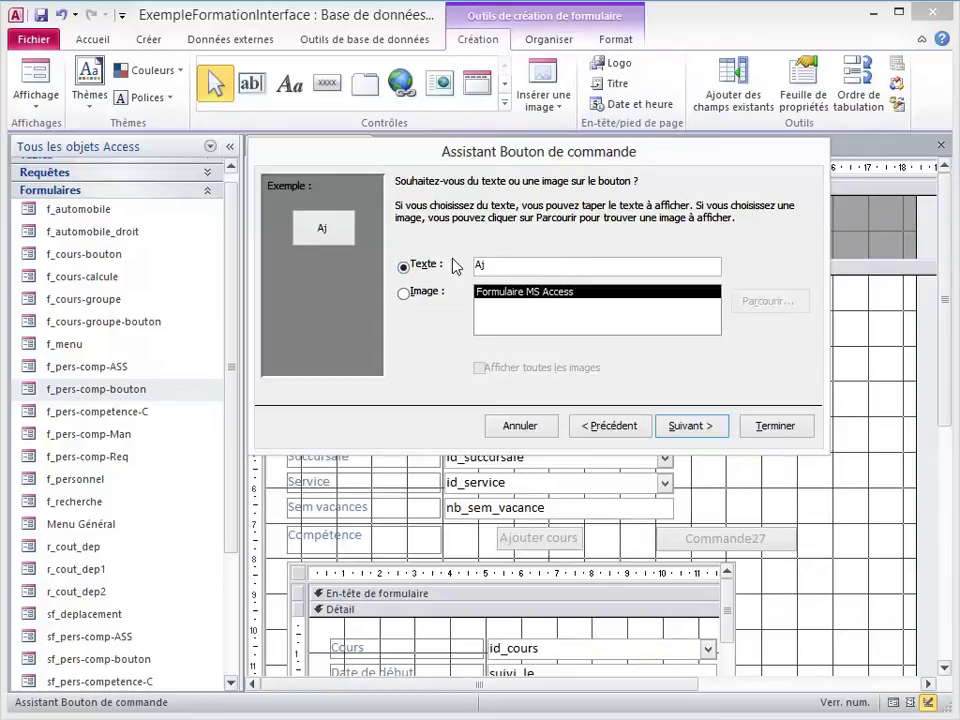
type("outer cour")
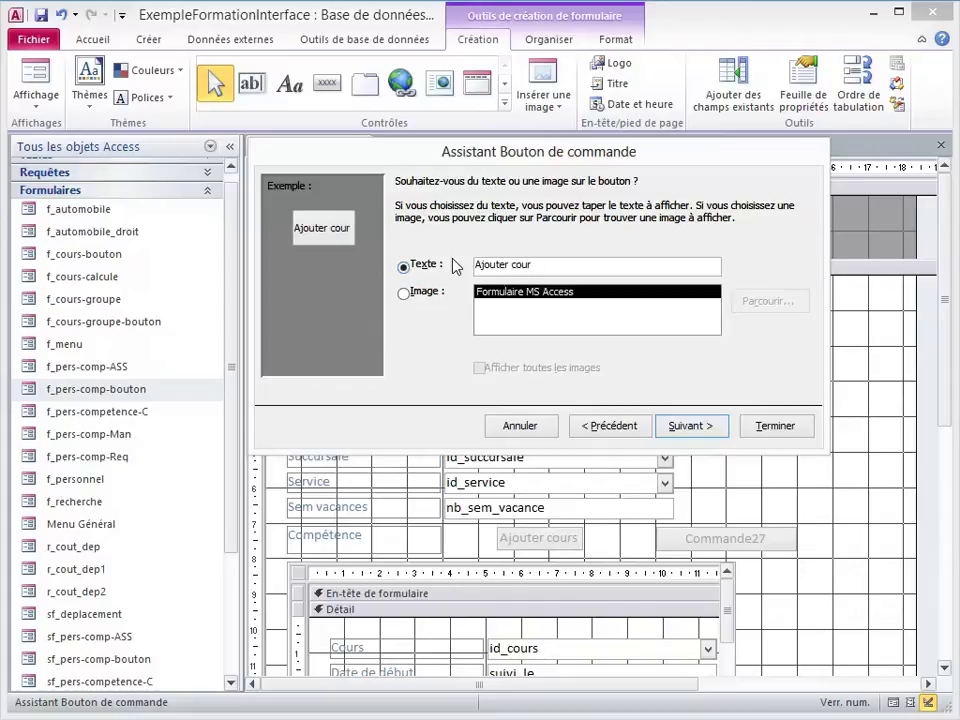
type("s")
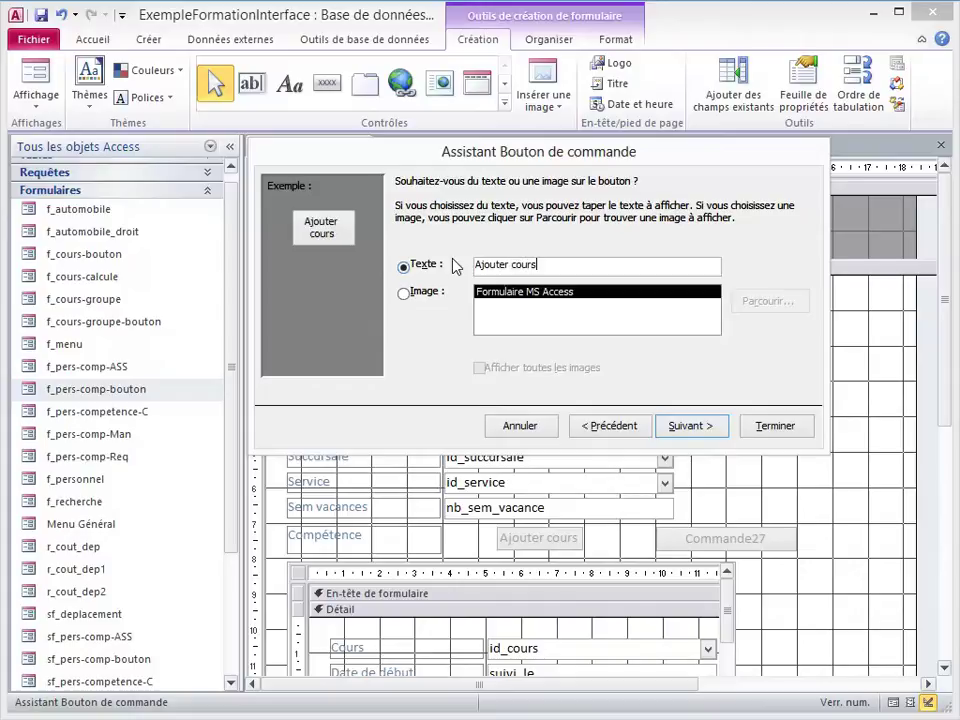
left_click(697, 426)
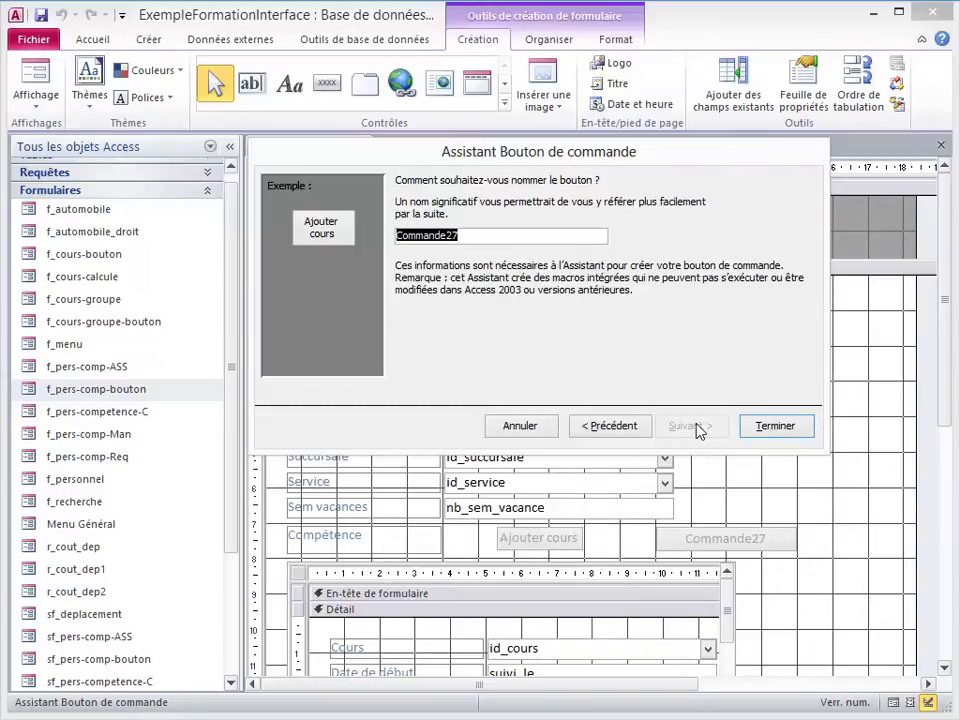
- Name the new button bt_ajout_cours and finish the command button wizard
type("bt")
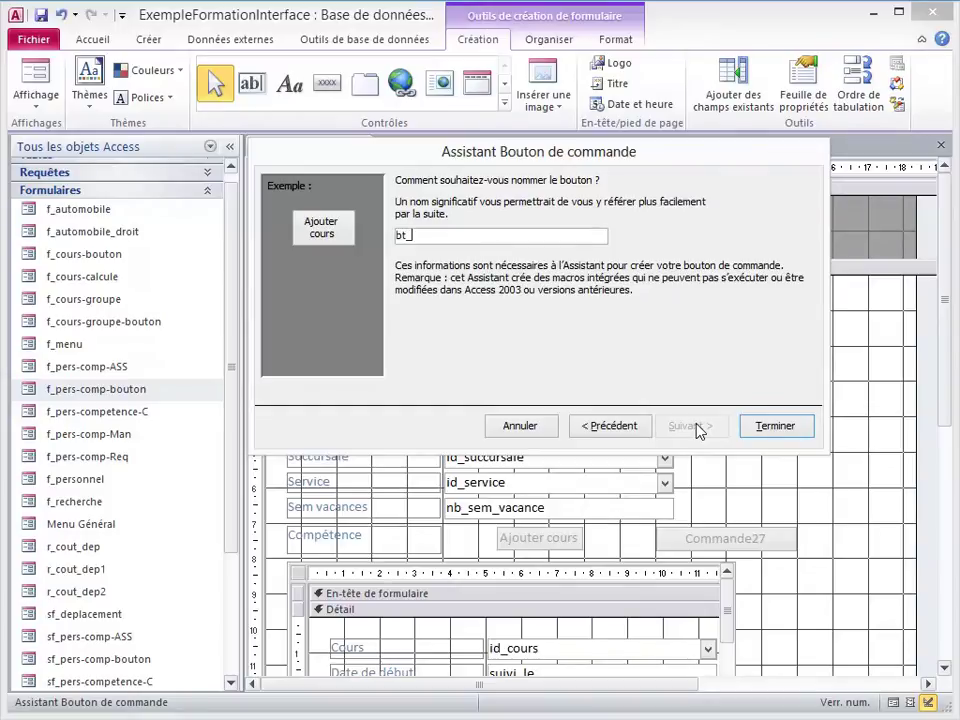
type("_ajout_cours")
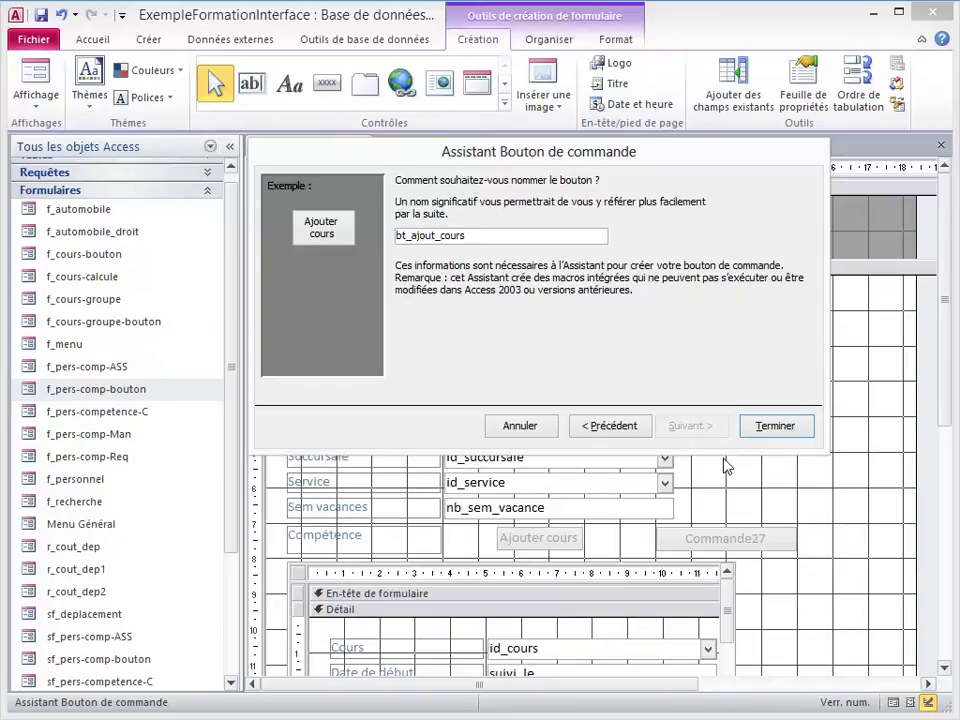
left_click(779, 428)
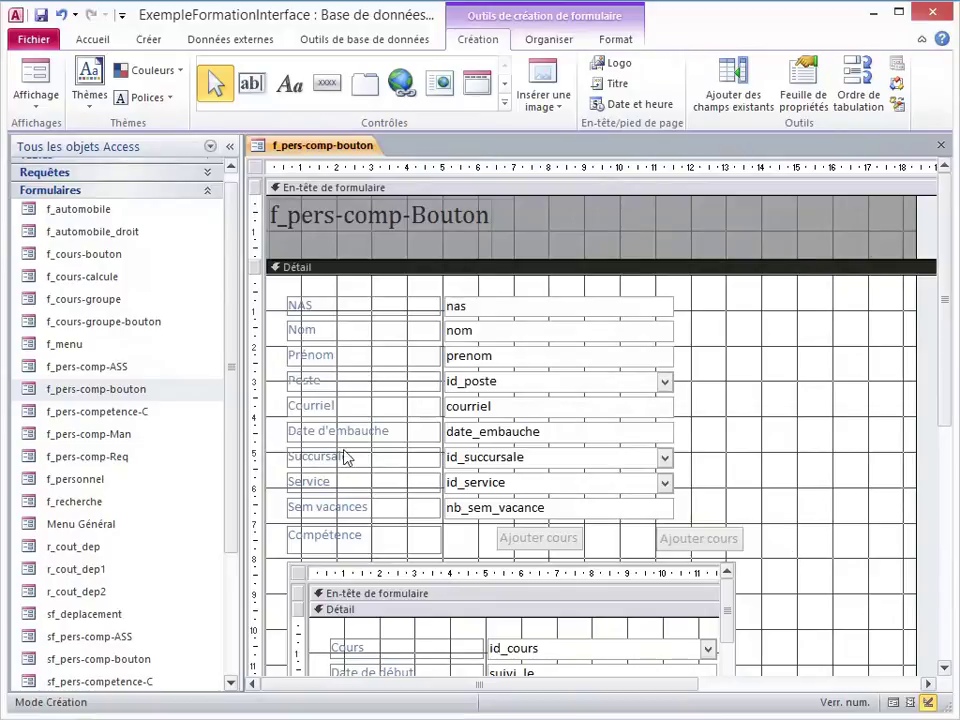
- Test the new Ajouter cours button in form view and put the course form it opens into design view
left_click(37, 77)
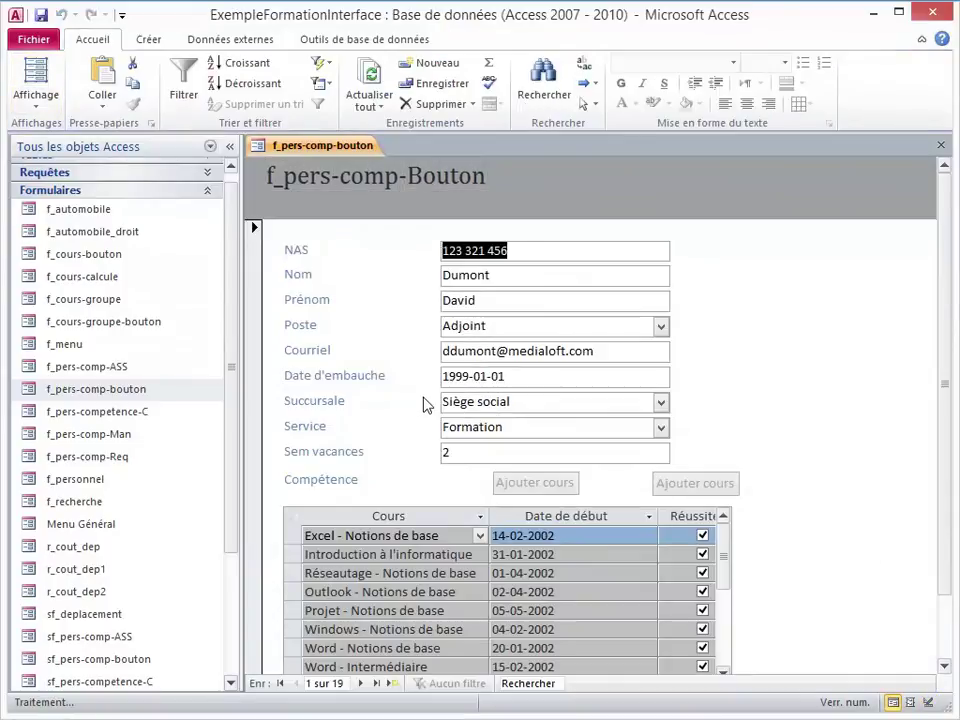
left_click(697, 490)
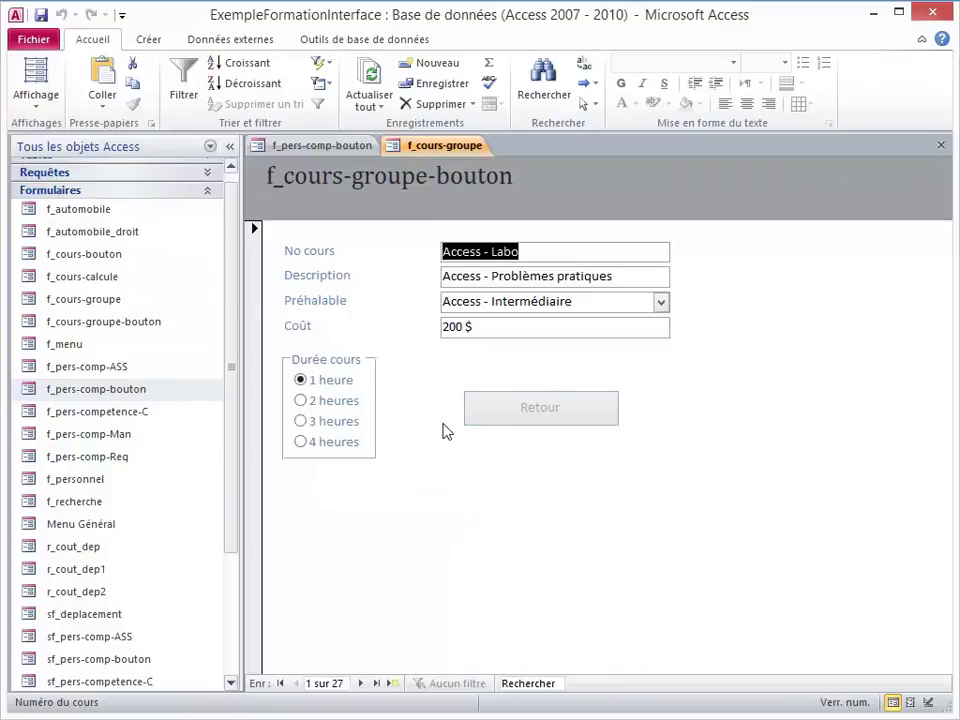
left_click(36, 112)
left_click(26, 222)
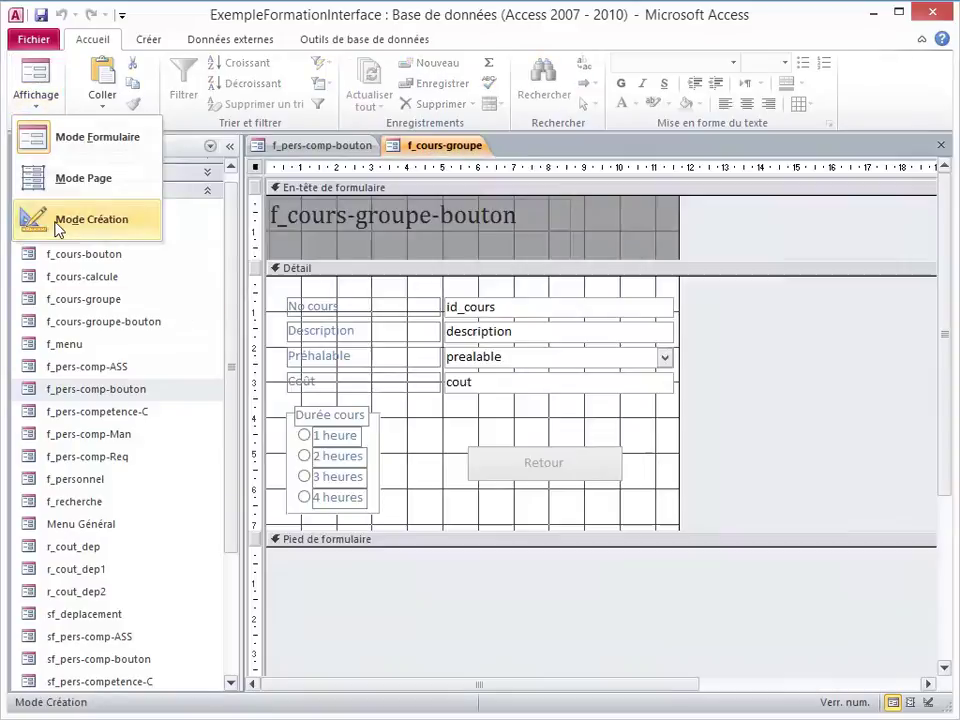
- Move the existing Retour button up and add a command button about 3.7 cm wide below it, with the form operation Fermer un formulaire
left_click_drag(540, 470, 524, 441)
left_click(424, 480)
left_click(327, 80)
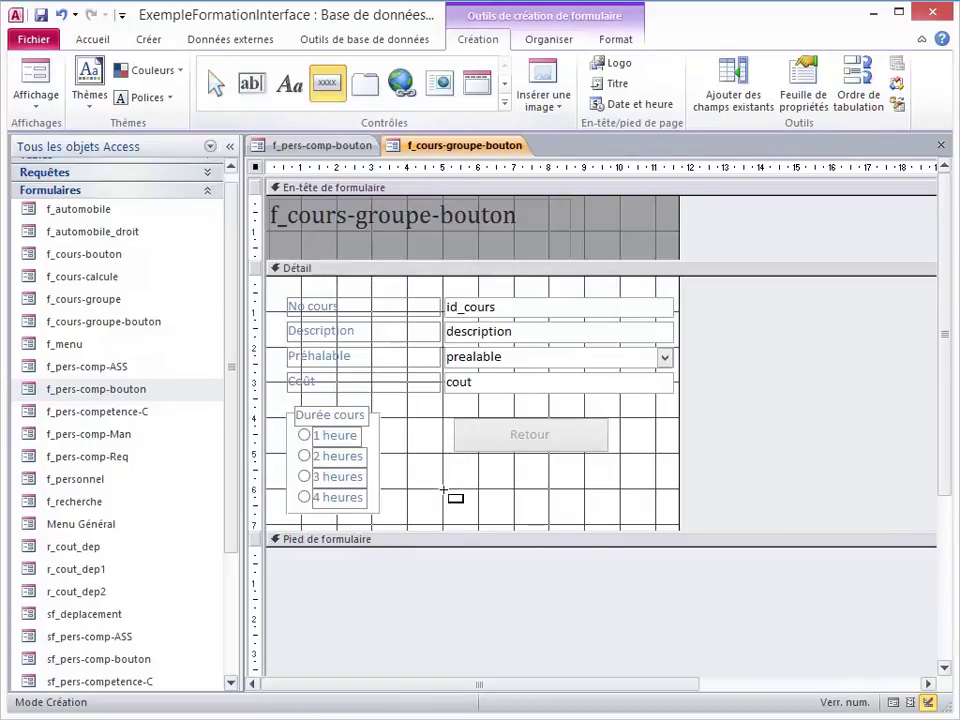
left_click_drag(473, 484, 584, 502)
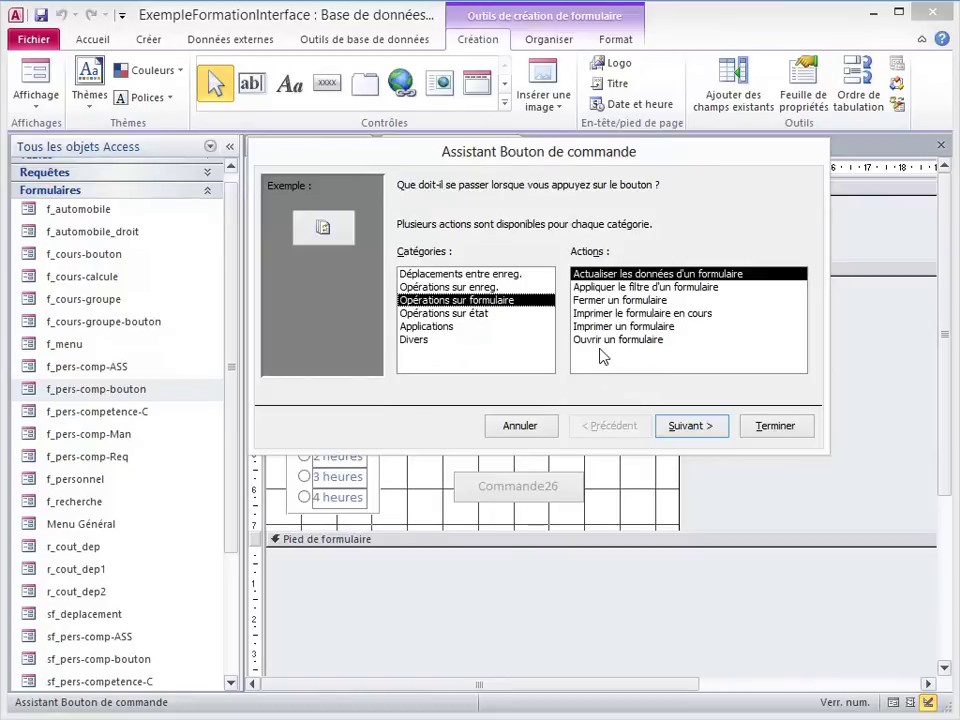
left_click(689, 428)
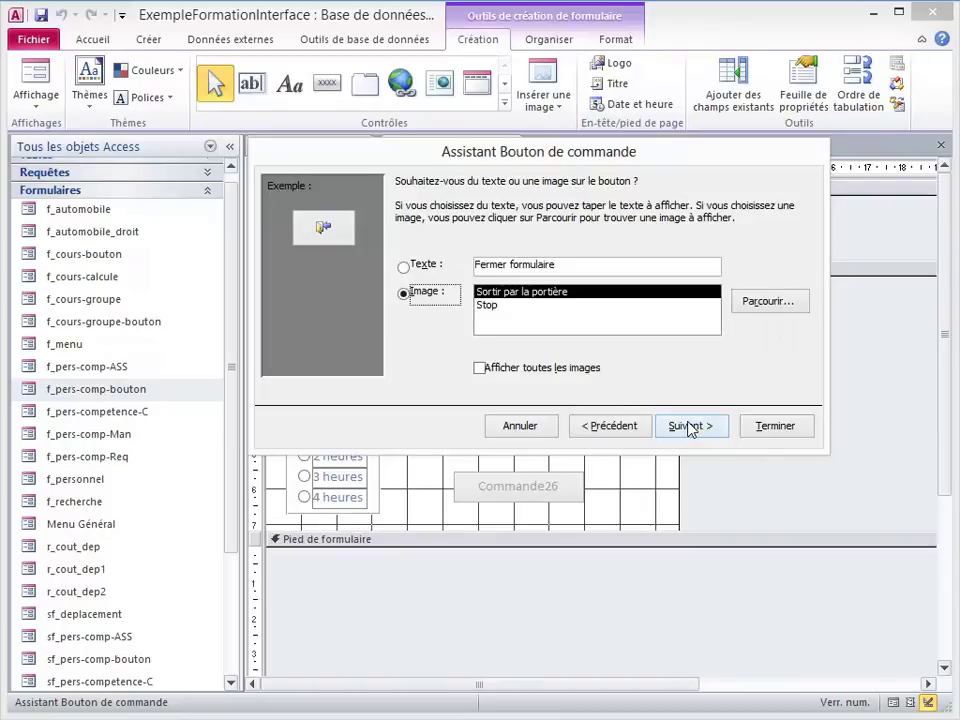
- Use text instead of an image on the closing button, with the caption "Retour"
left_click(403, 268)
left_click_drag(559, 265, 441, 265)
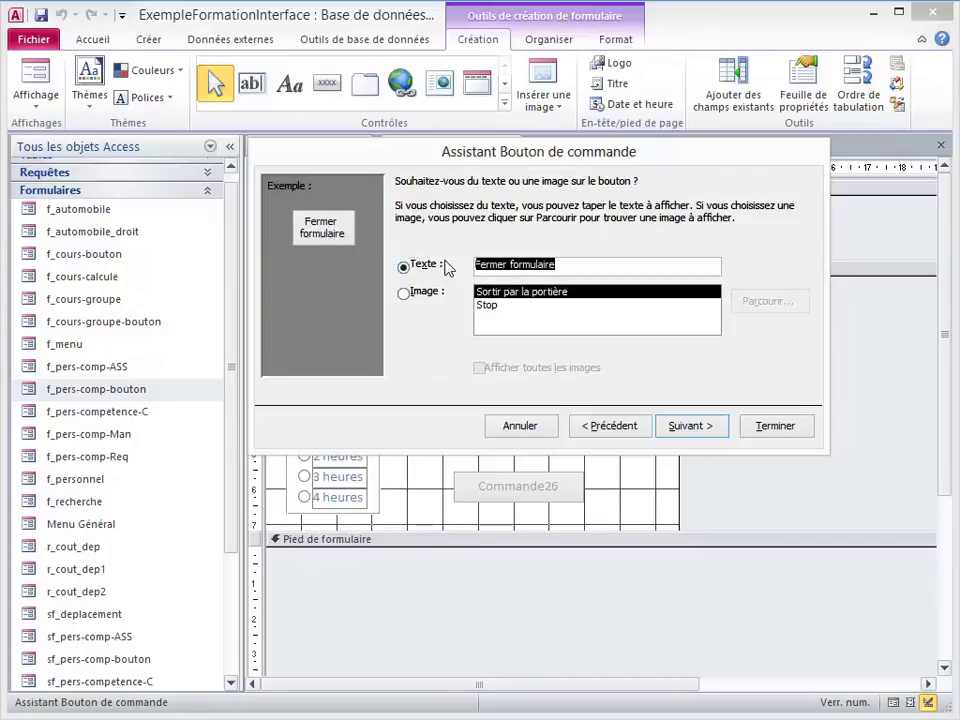
type("Retour")
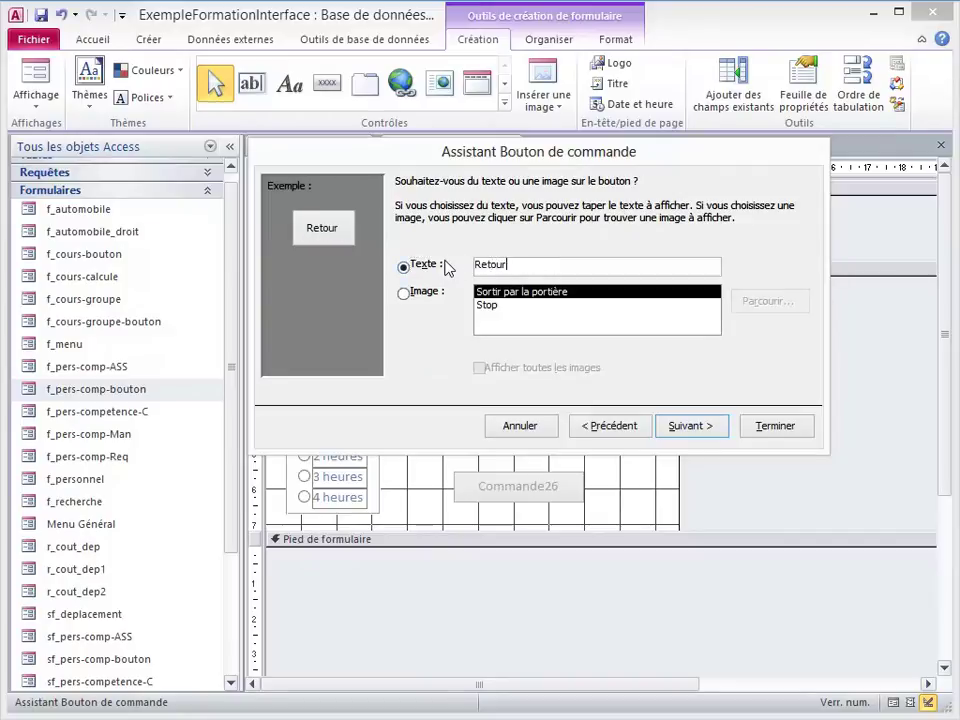
left_click(700, 430)
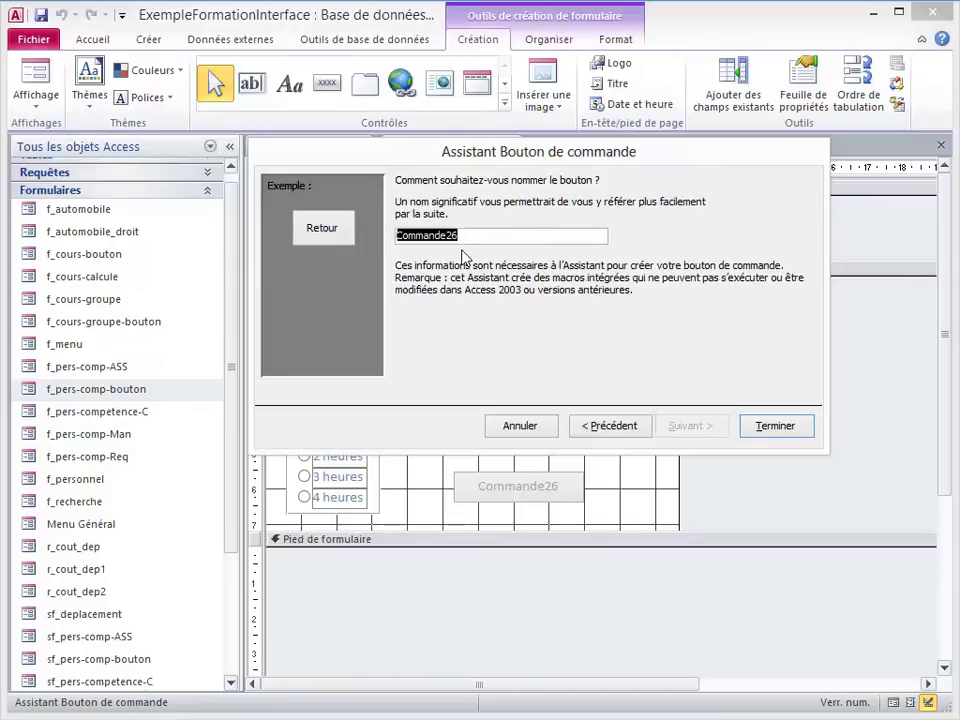
- Name the closing button bt_retour and finish the command button wizard
type("bt")
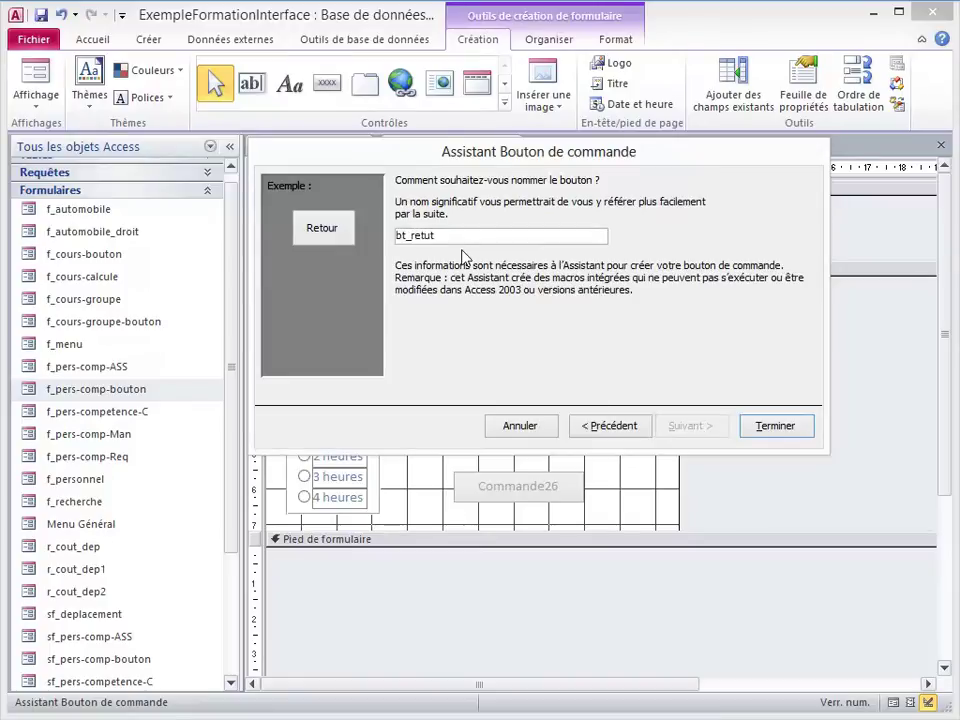
type("_retuou")
key("BackSpace")
key("BackSpace")
key("BackSpace")
type("our")
left_click(789, 433)
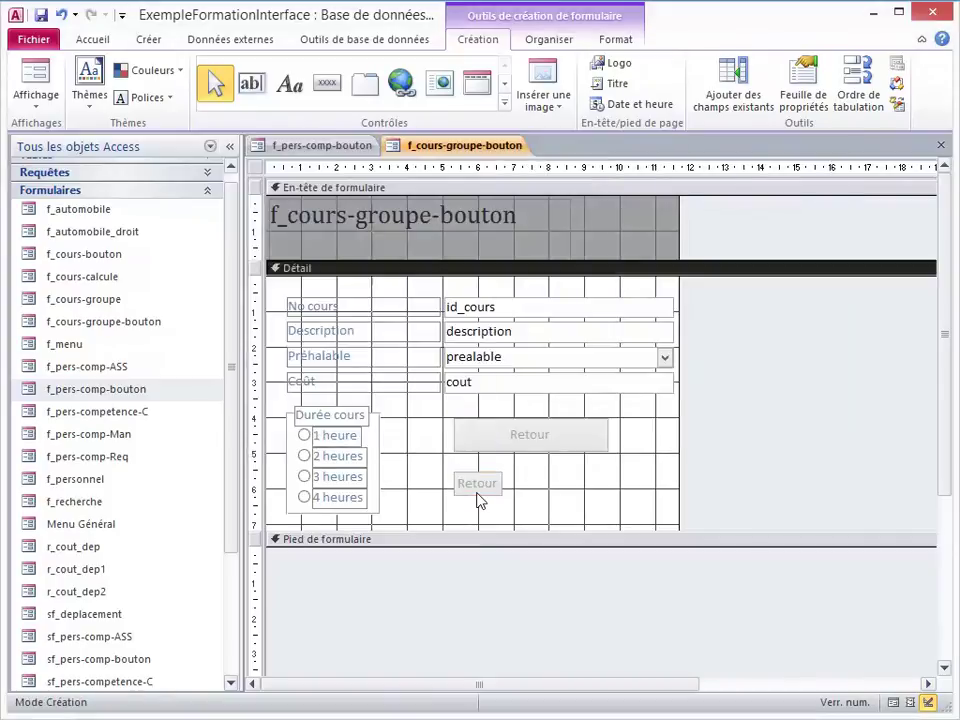
left_click(407, 454)
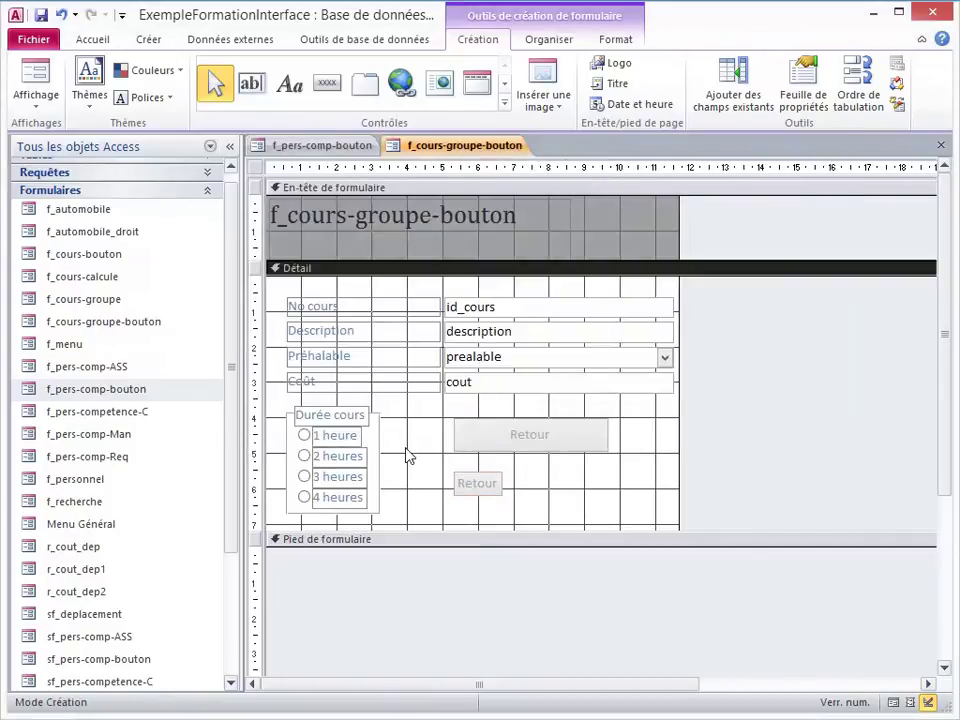
- In form view, test the new Retour and Ajouter cours buttons by going back and forth between the two forms
left_click(38, 76)
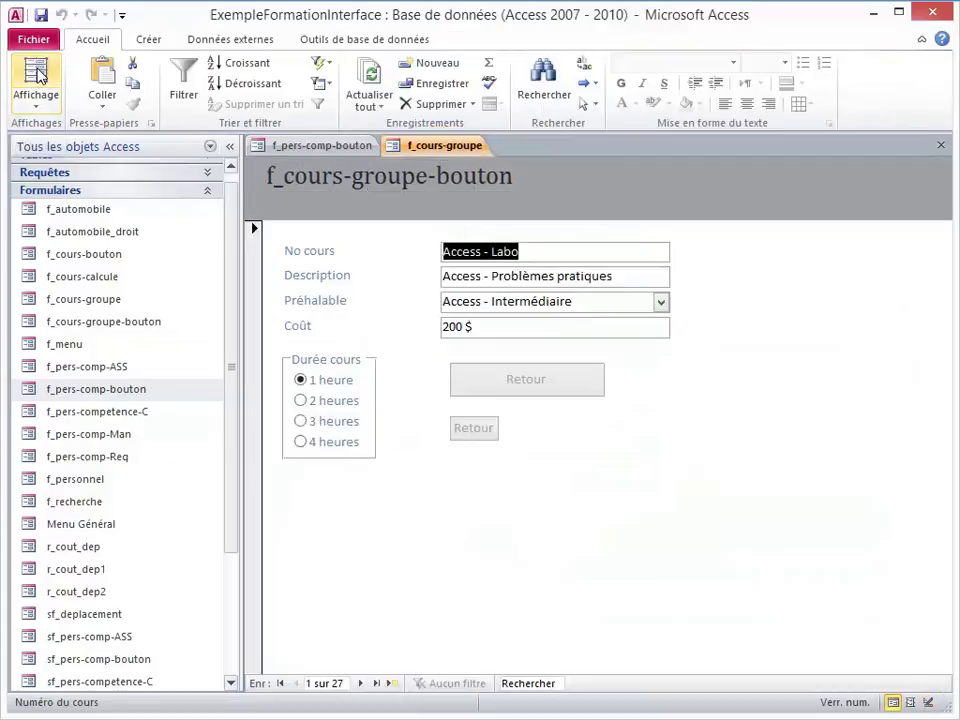
left_click(474, 428)
left_click(292, 485)
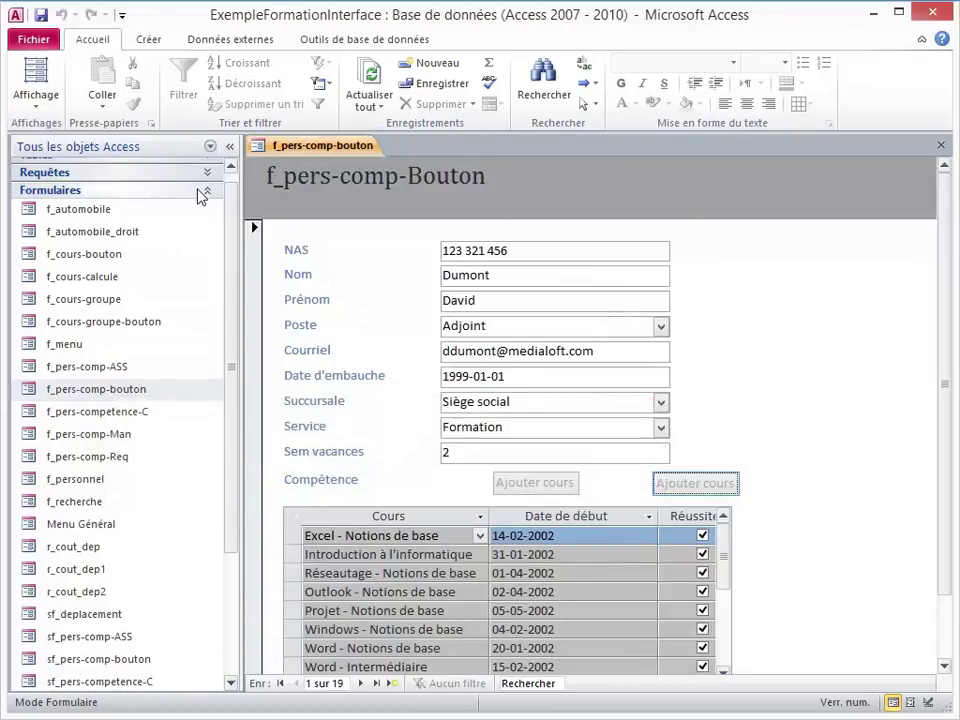
left_click(698, 482)
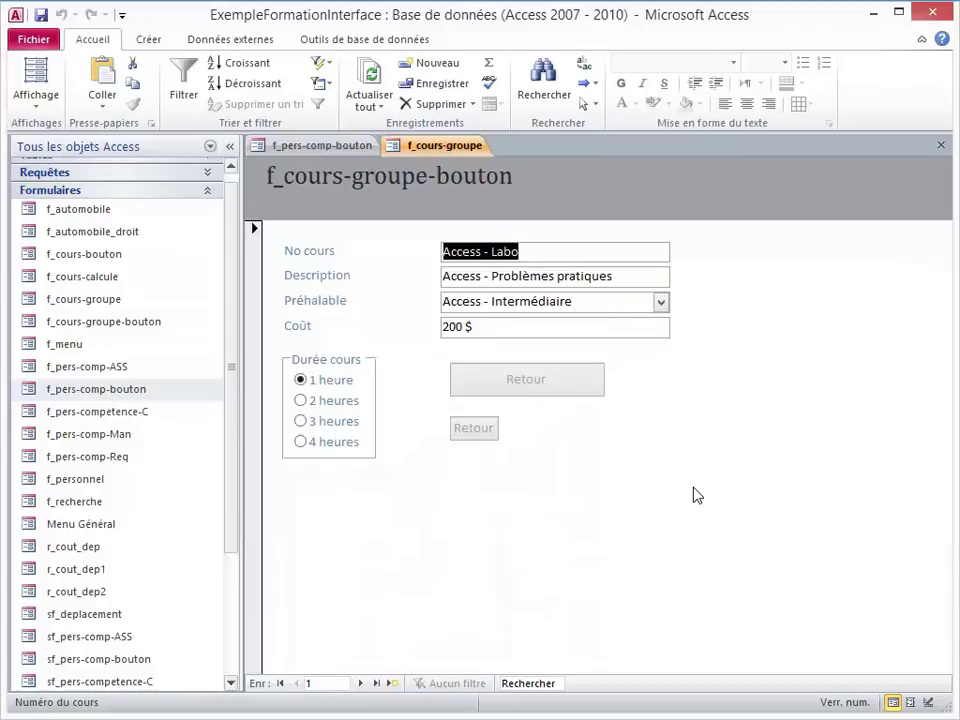
left_click(455, 428)
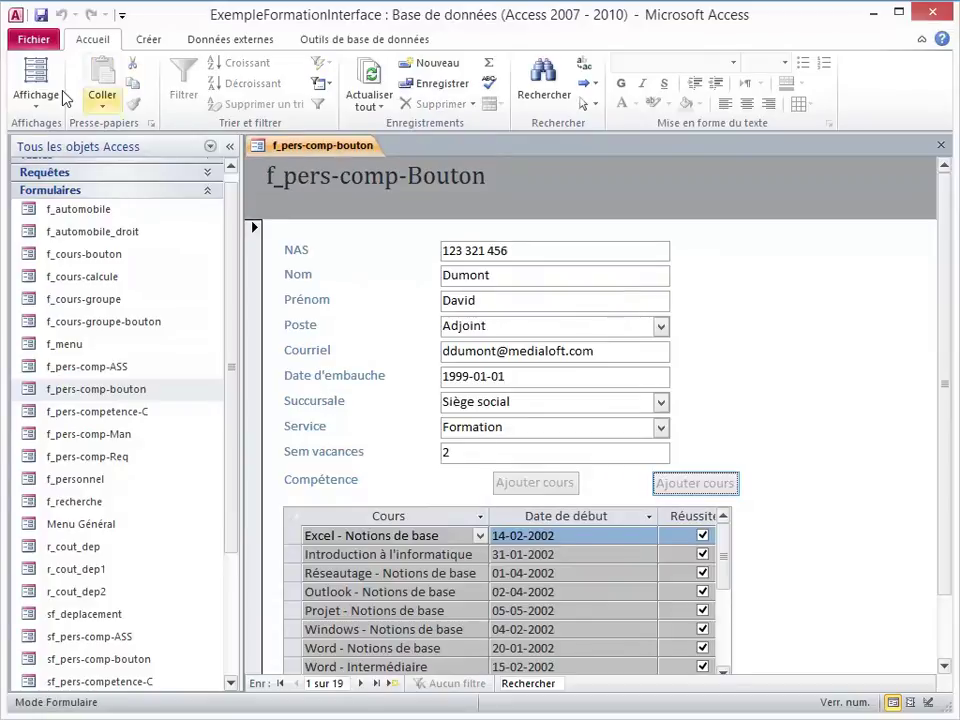
left_click(705, 488)
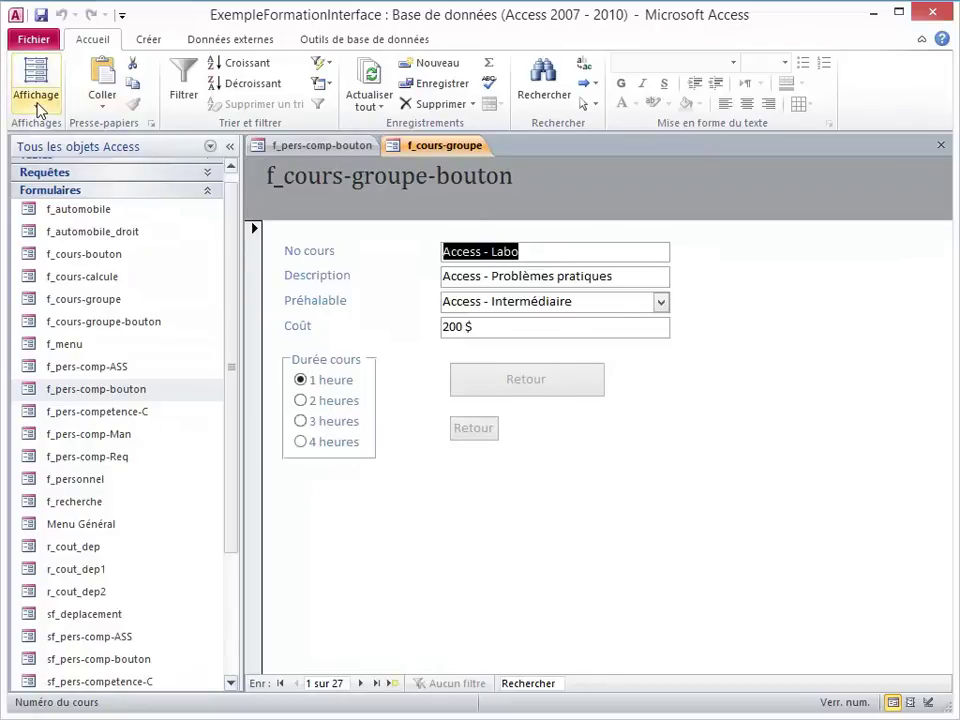
left_click(466, 432)
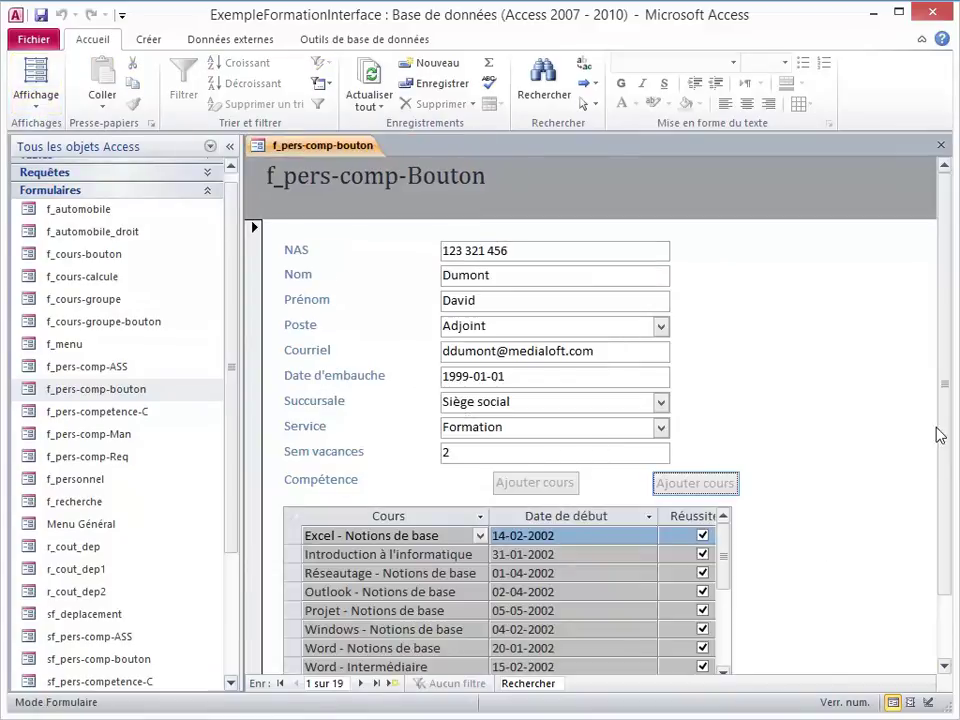
- Put f_pers-comp-bouton in design view and examine the event properties of the id_cours combo box in its subform
scroll(945, 428, "down", 2)
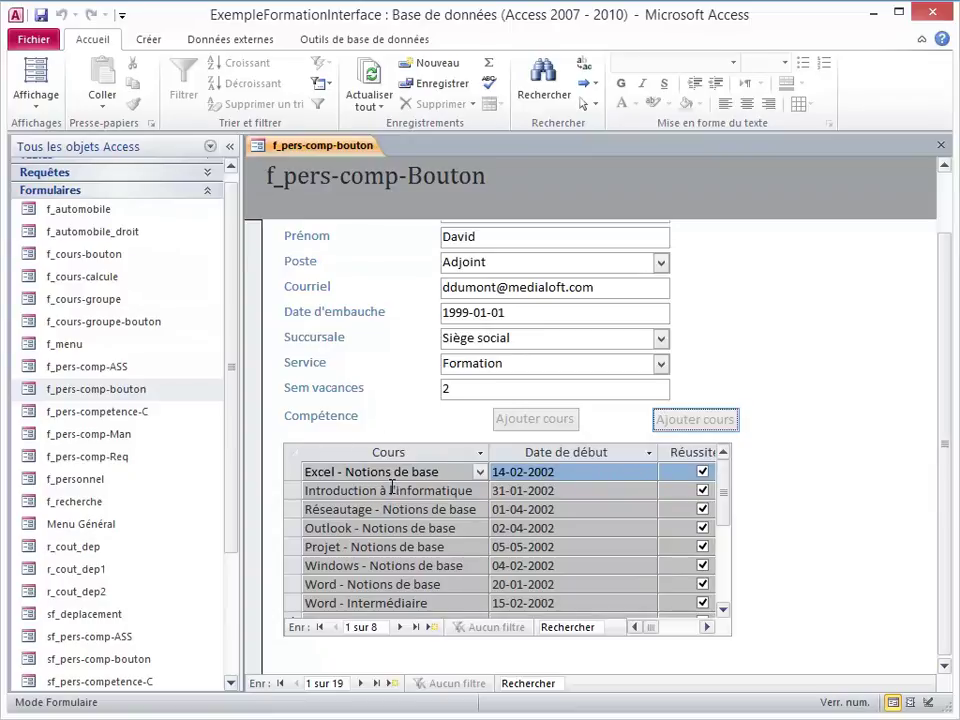
left_click(40, 110)
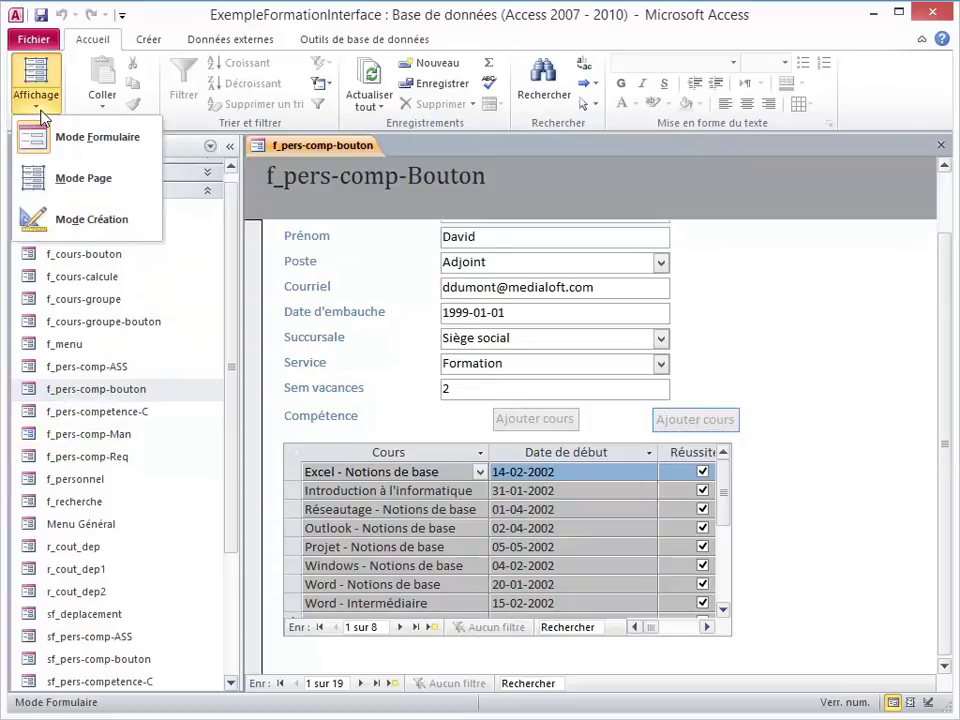
left_click(70, 222)
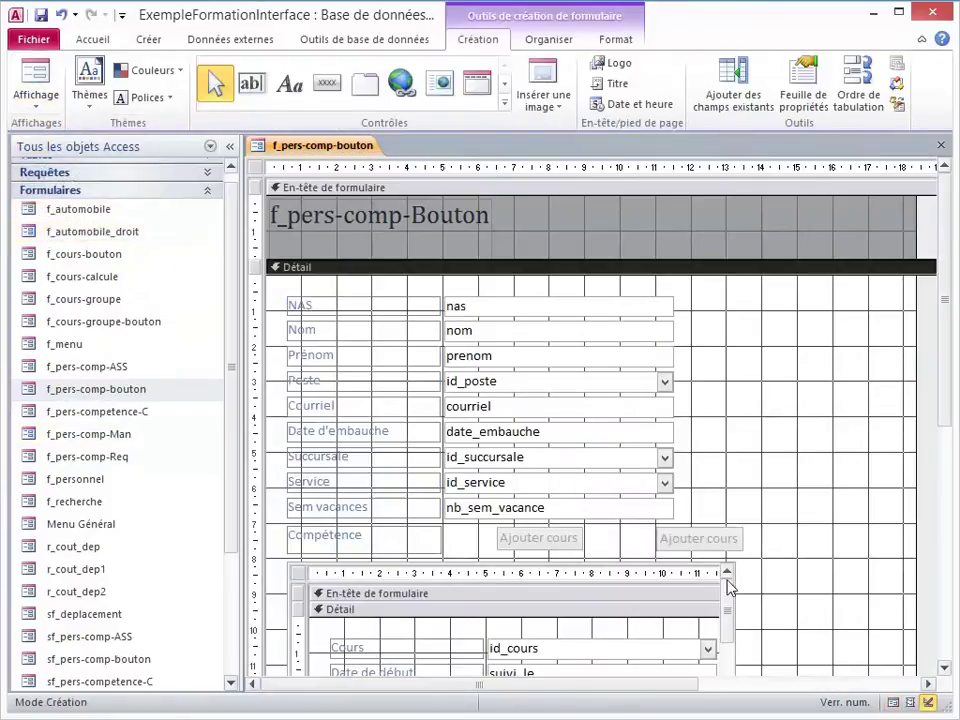
scroll(950, 375, "down", 3)
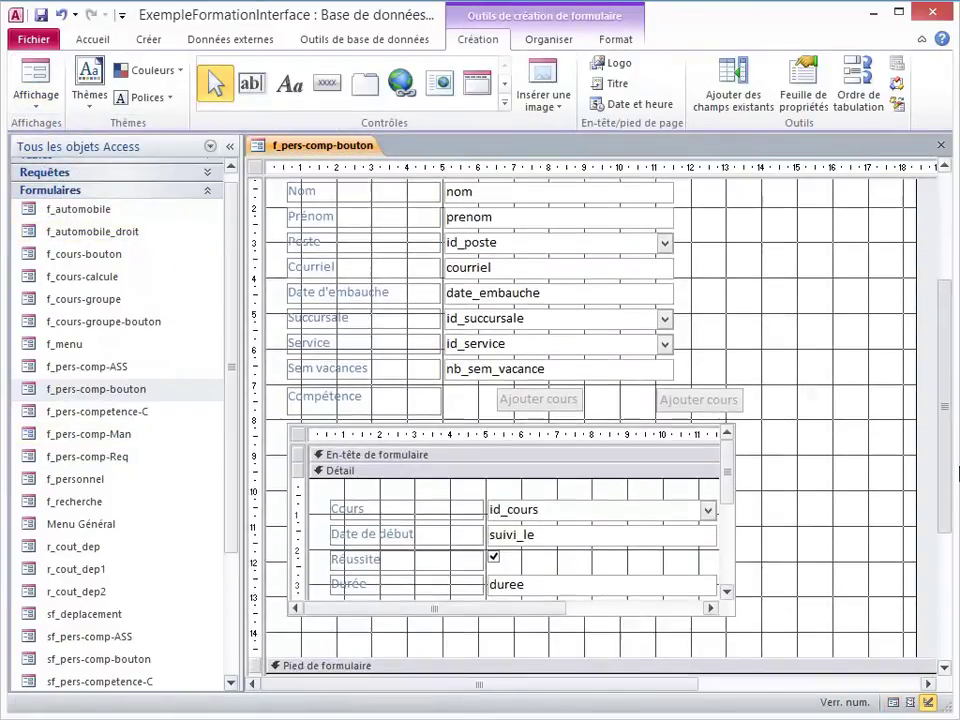
left_click(527, 510)
left_click(551, 510)
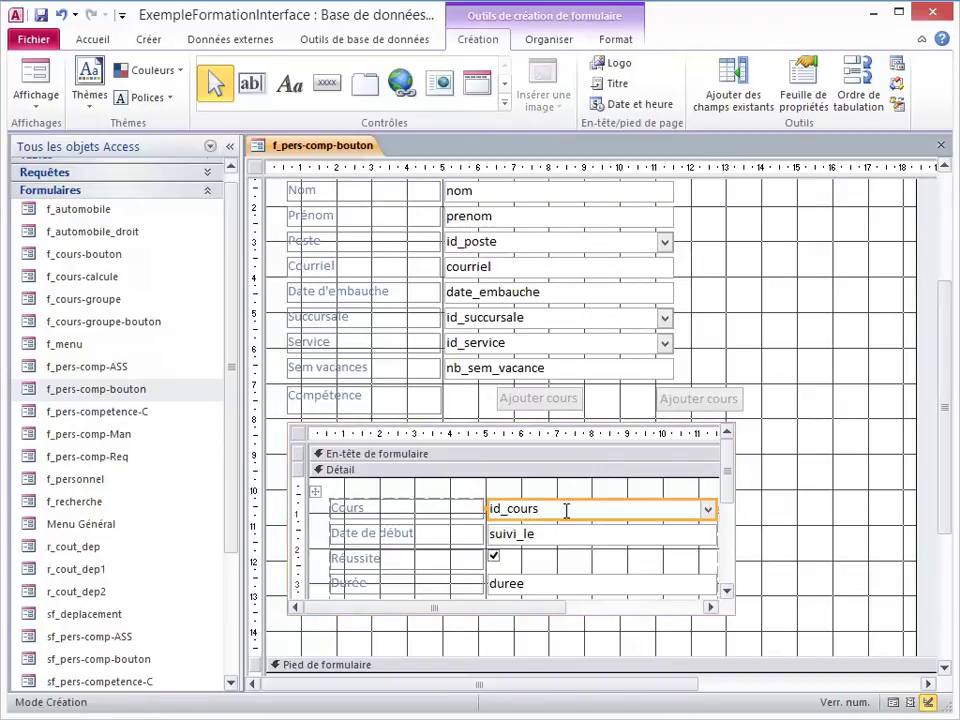
left_click(805, 100)
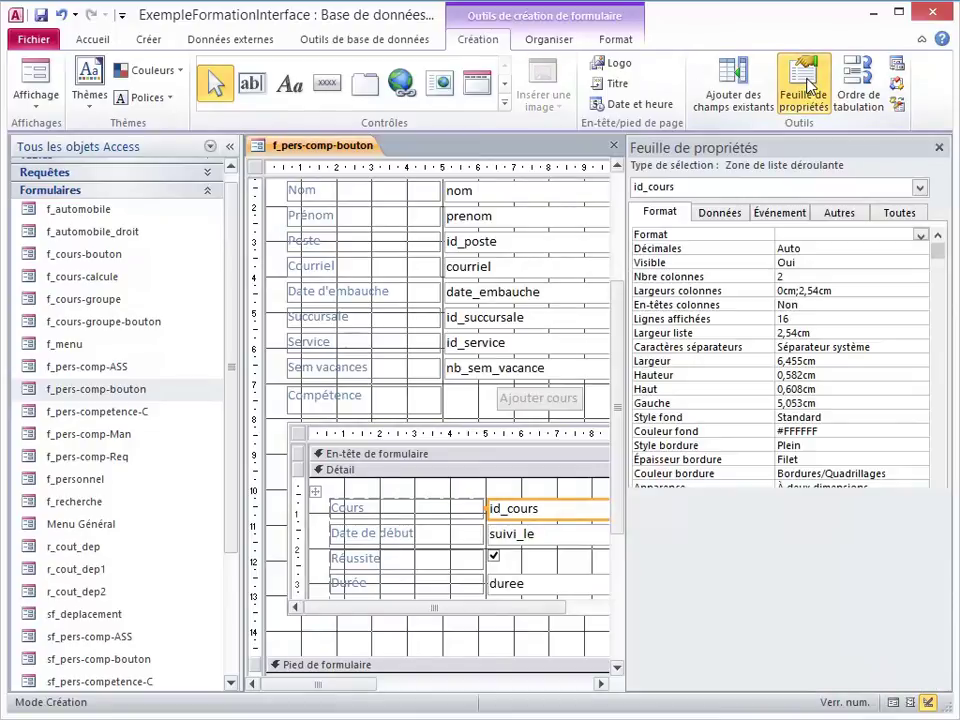
left_click(779, 213)
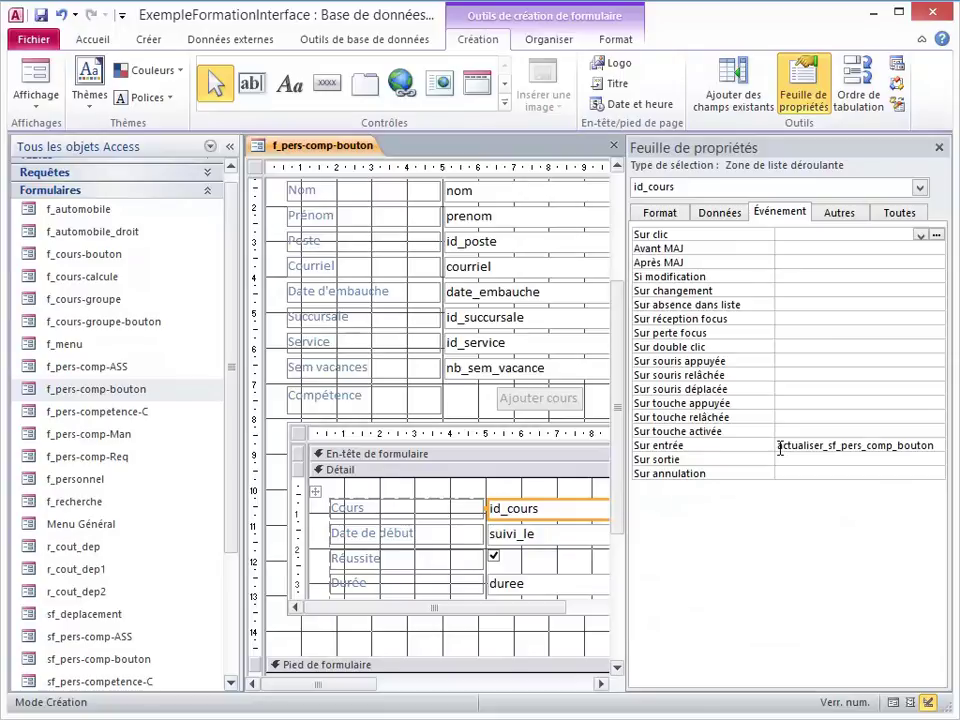
left_click(939, 147)
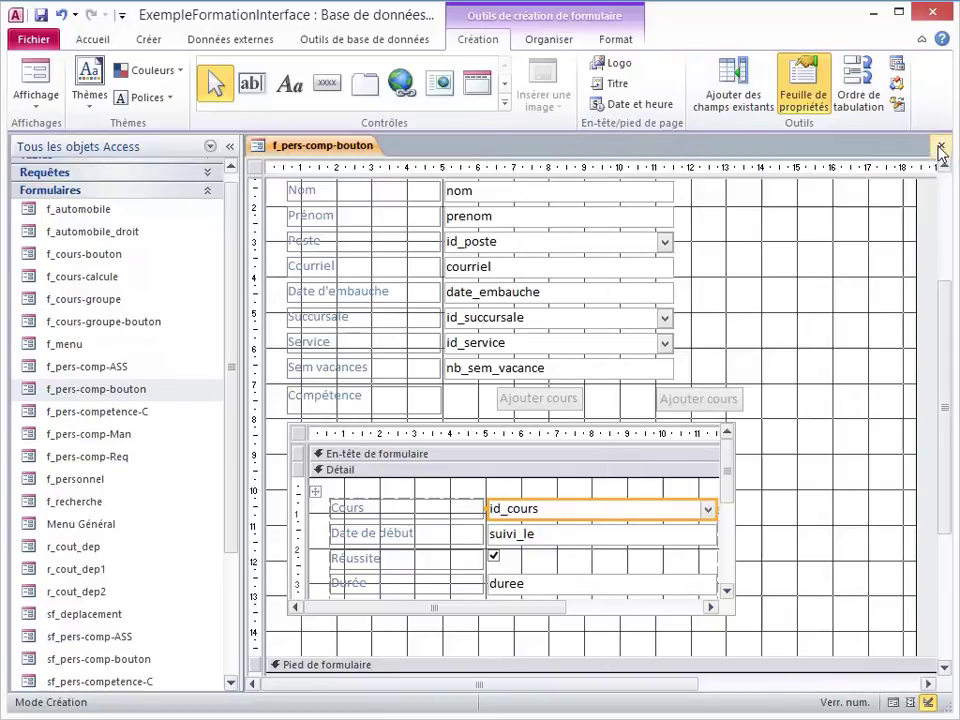
- Create a macro with the Actualiser action, using sf_pers_comp_bouton as the control name
left_click(150, 40)
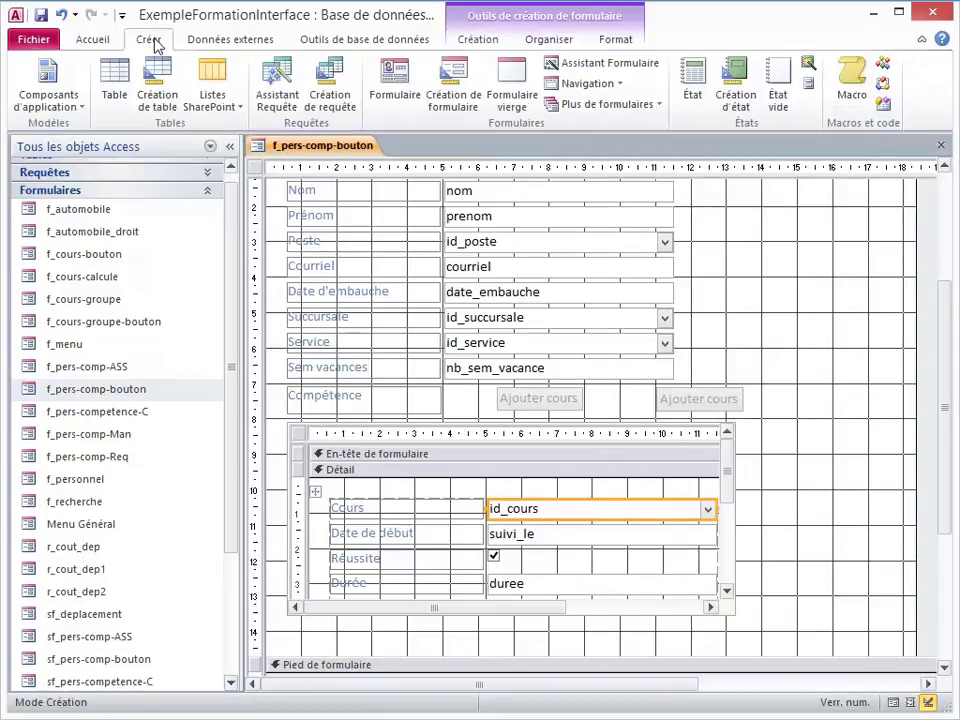
left_click(862, 78)
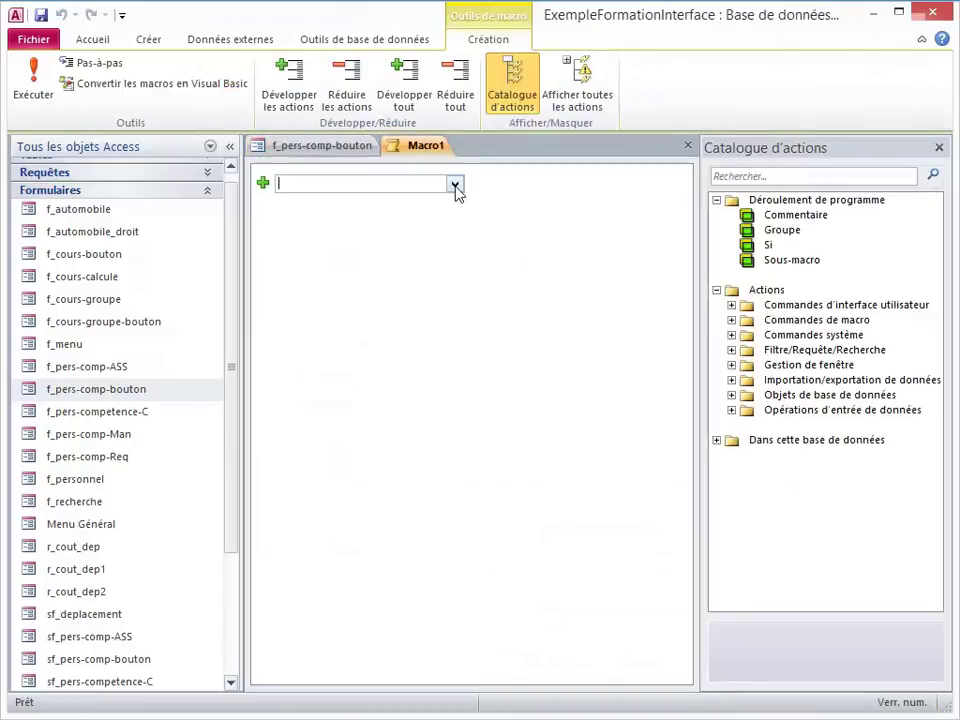
left_click(455, 186)
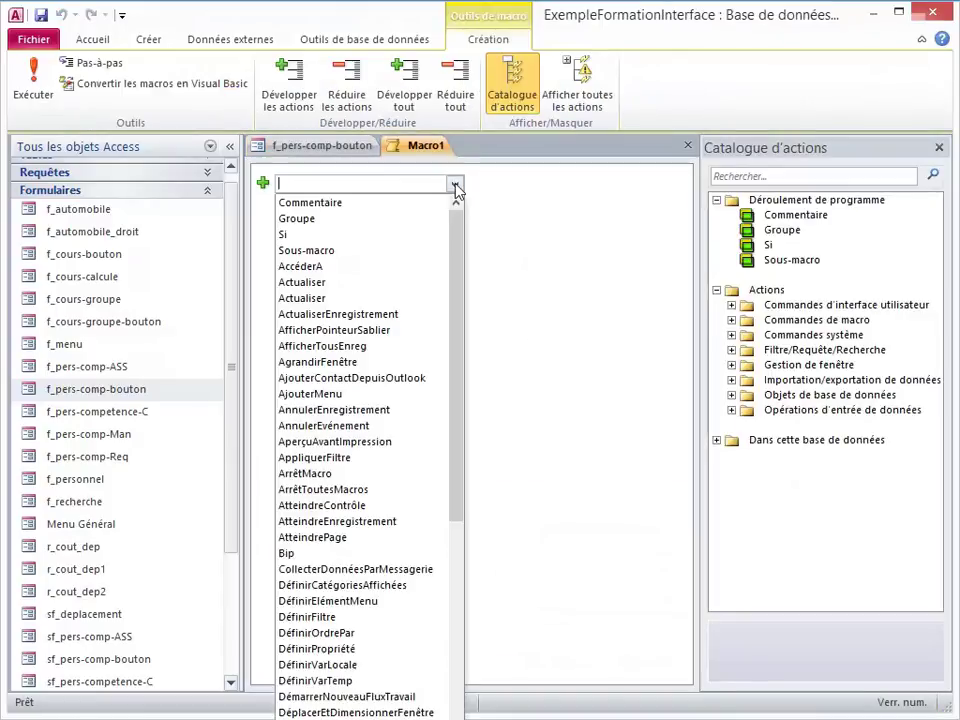
left_click(367, 287)
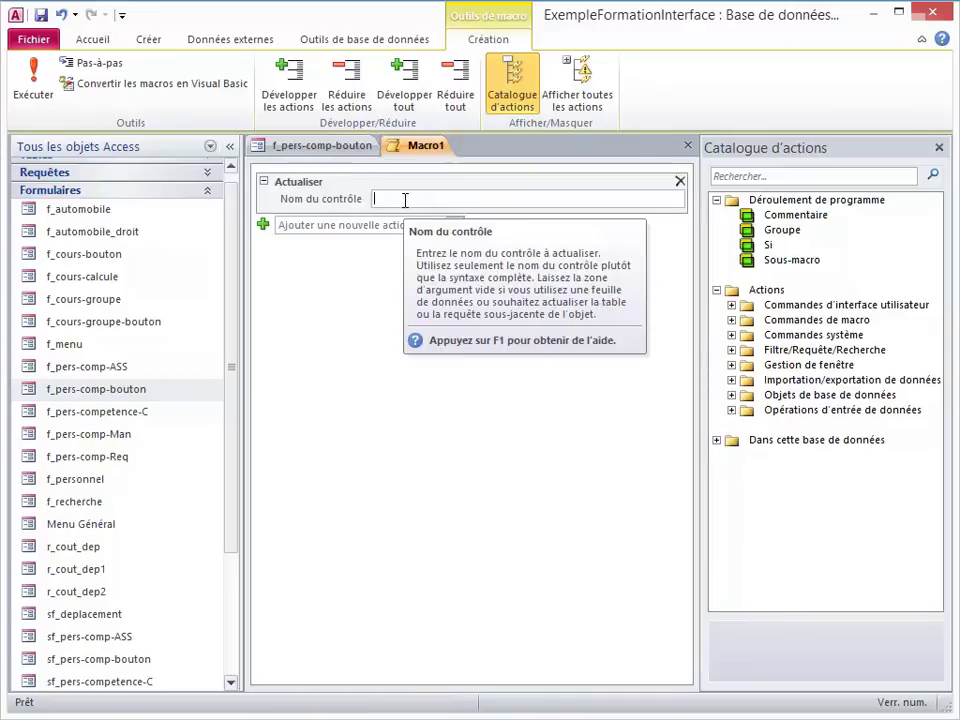
type("sf")
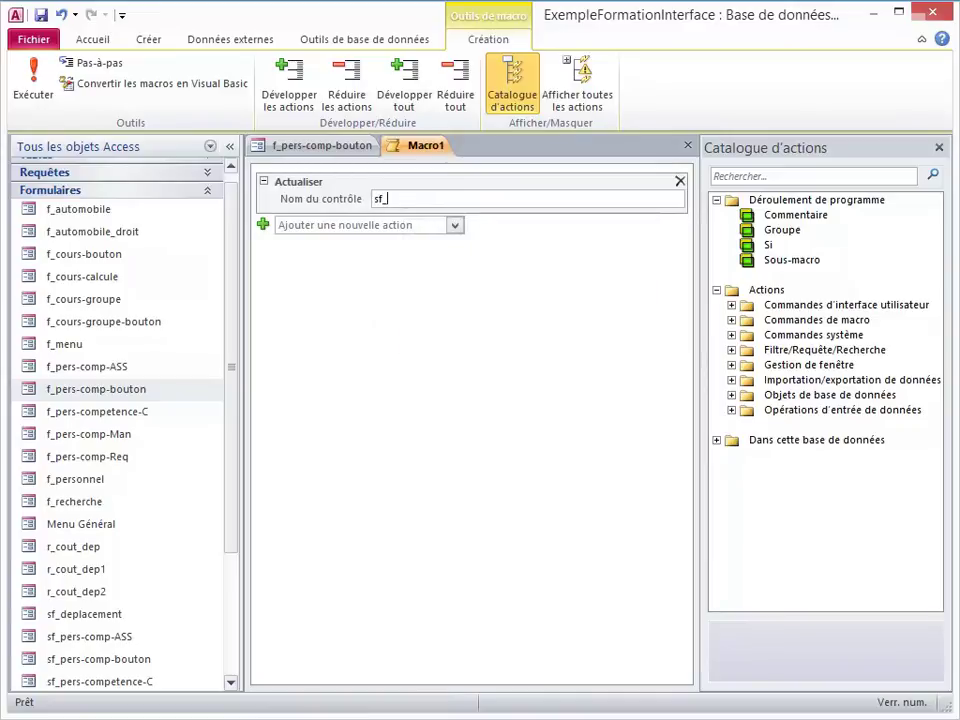
type("_pers_comp_bouton")
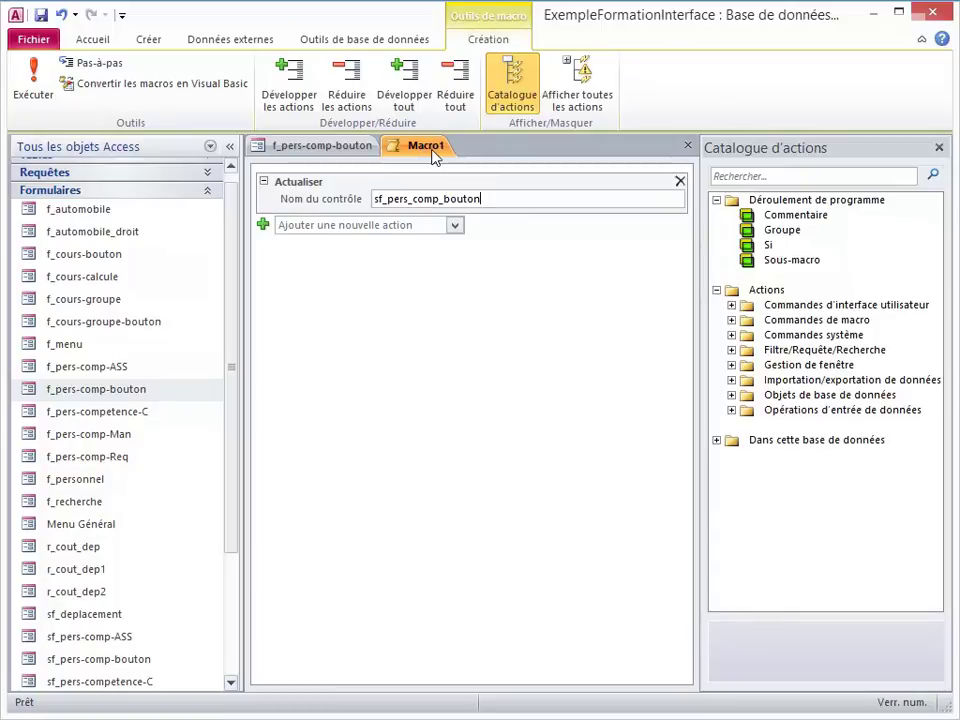
- Save the macro under the name m_maj_sf
left_click(41, 15)
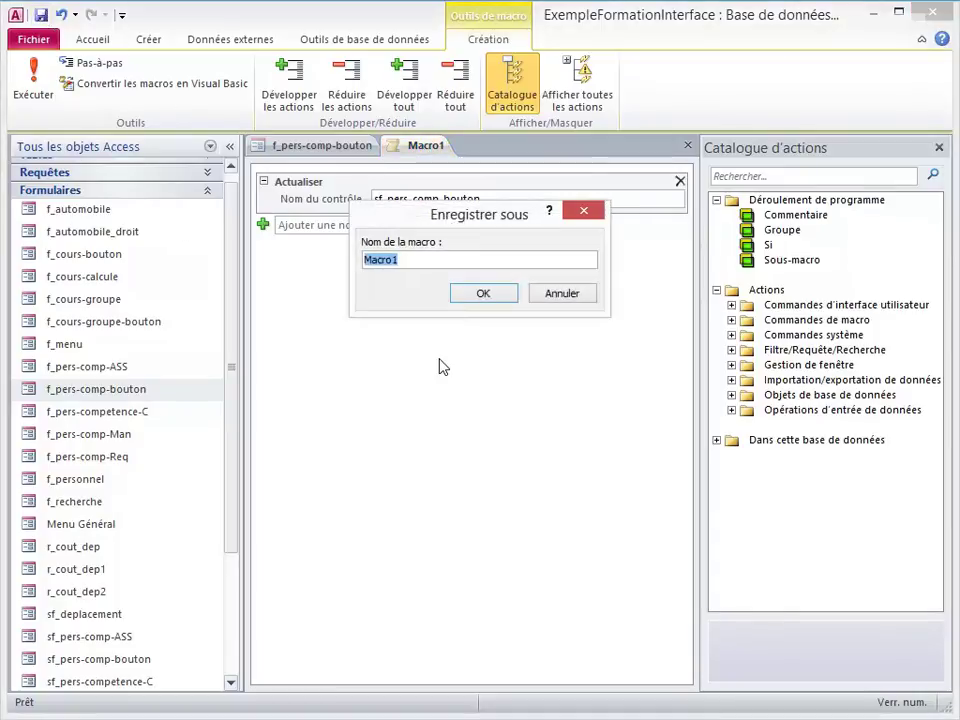
type("m")
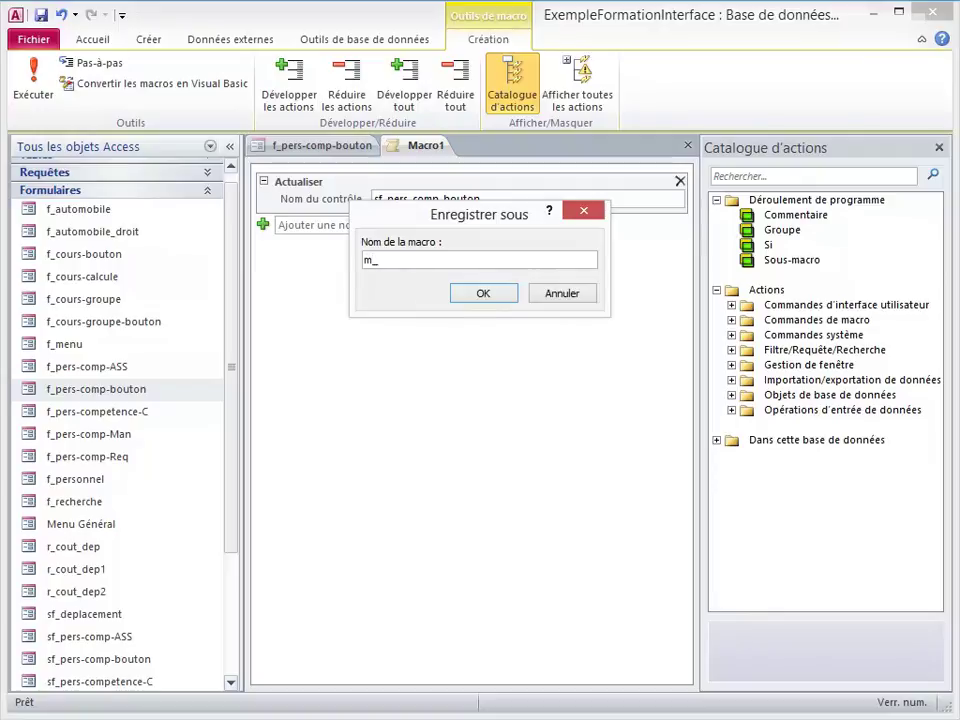
type("_maj_sf")
left_click(490, 299)
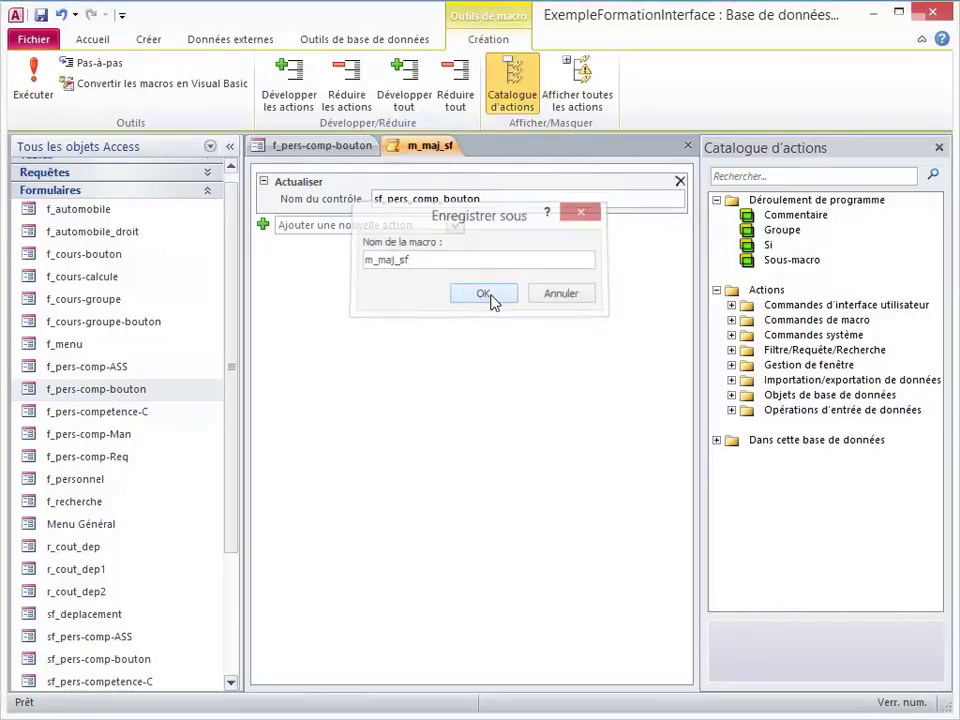
- Close the m_maj_sf macro and assign actualiser_sf_pers_comp_bouton to the Sur entrée event of the subform's id_cours combo box
right_click(410, 146)
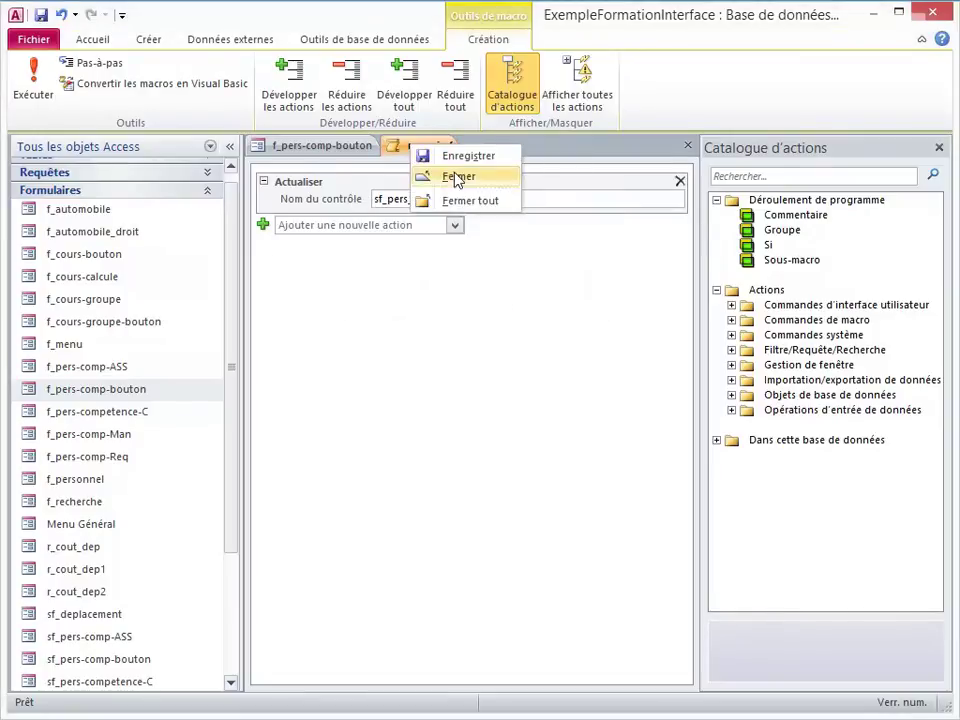
left_click(458, 178)
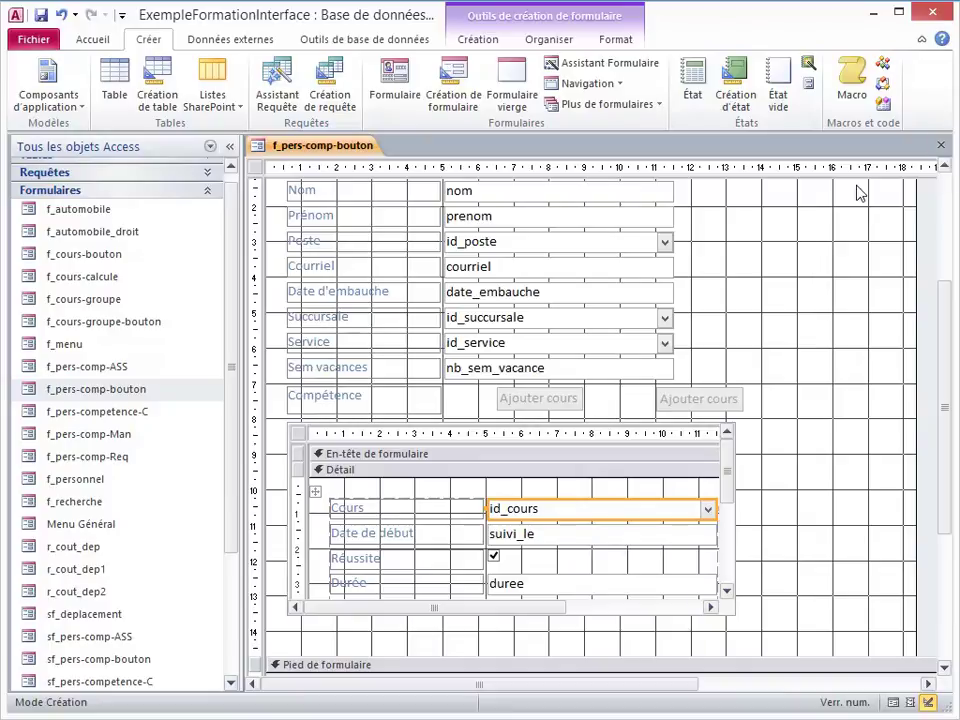
left_click(482, 39)
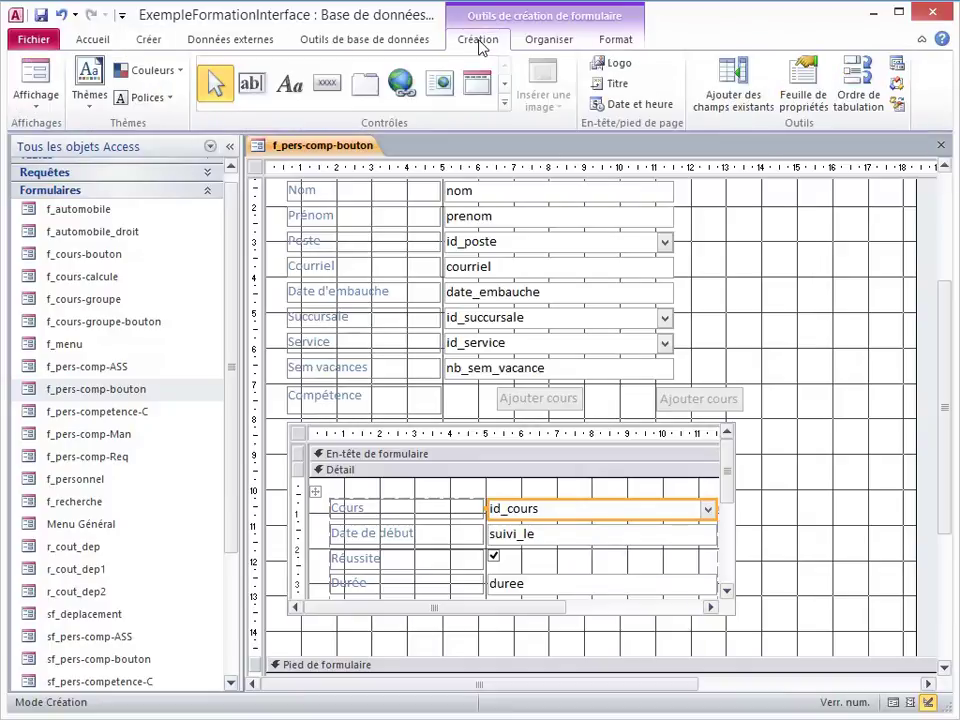
left_click(805, 89)
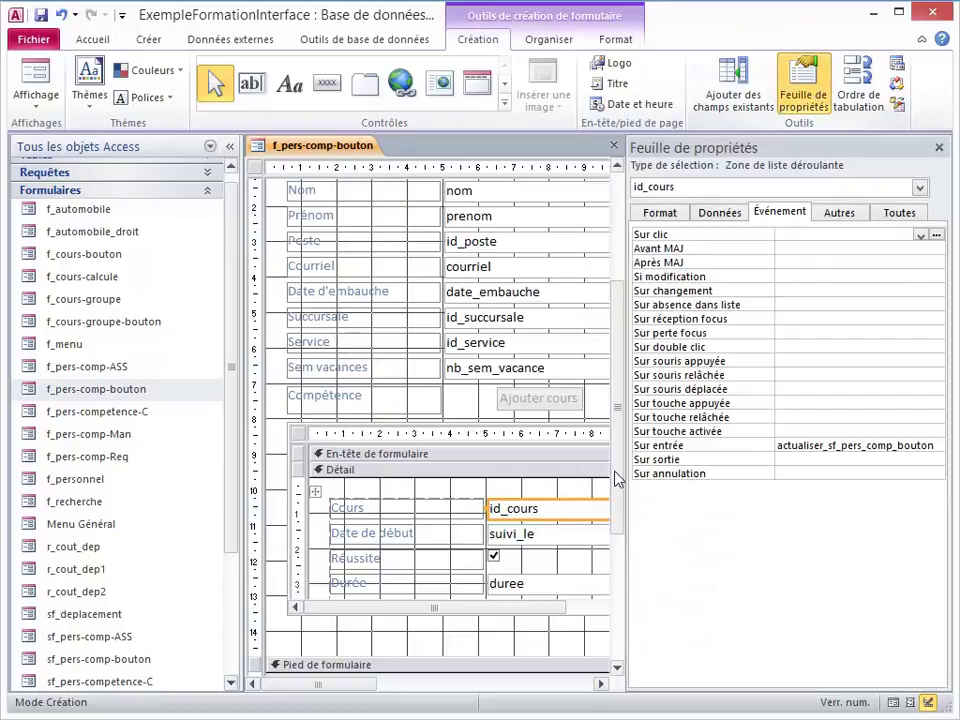
left_click(786, 447)
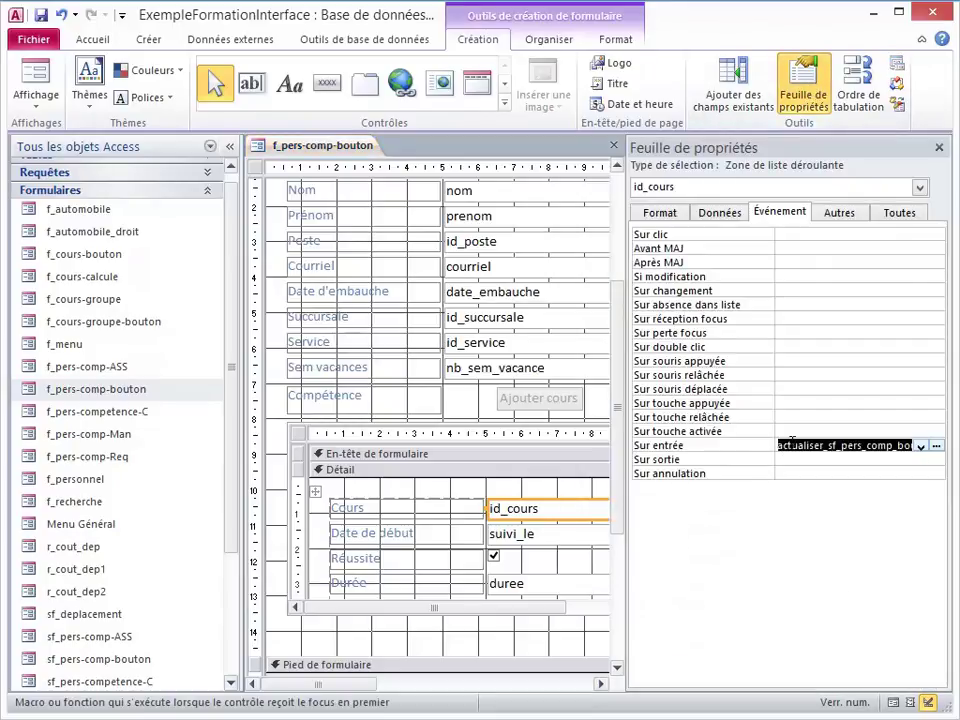
left_click(921, 448)
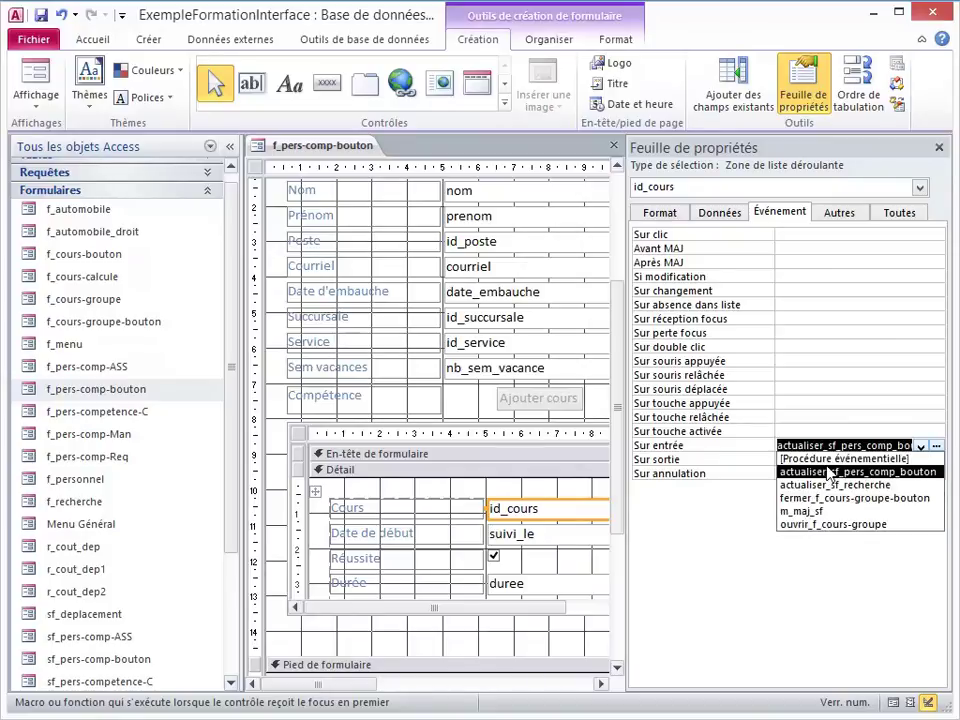
left_click(885, 472)
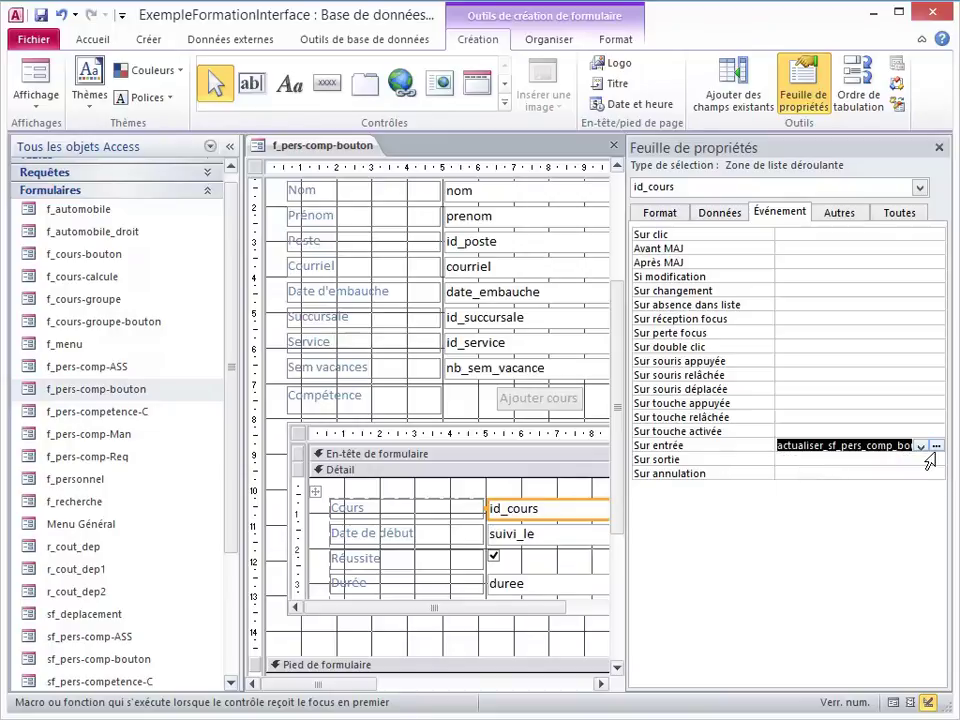
left_click(537, 509)
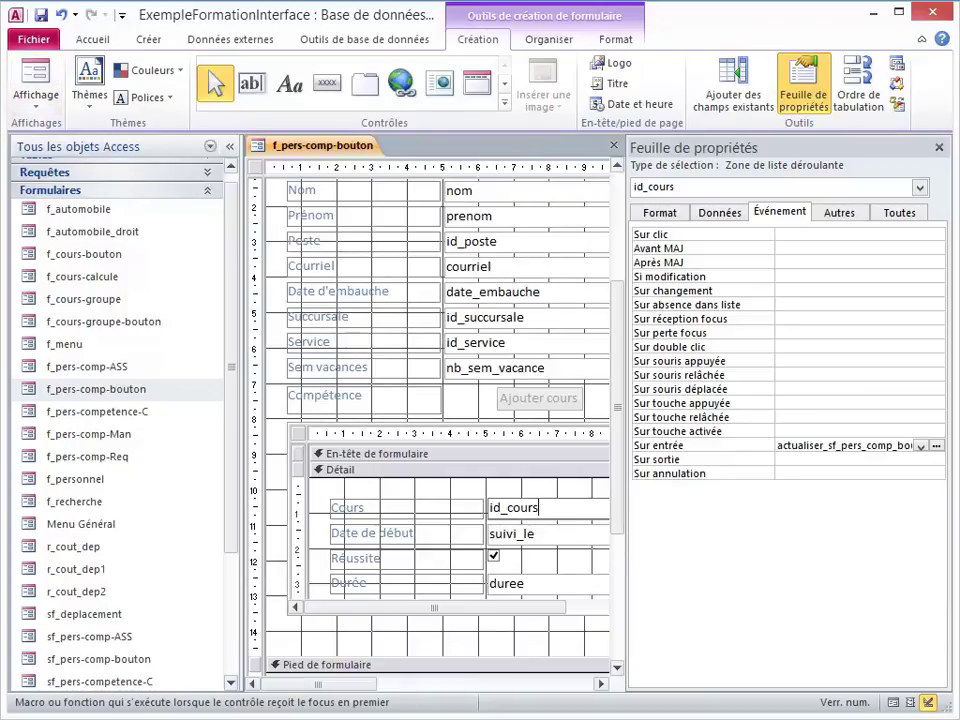
left_click(938, 148)
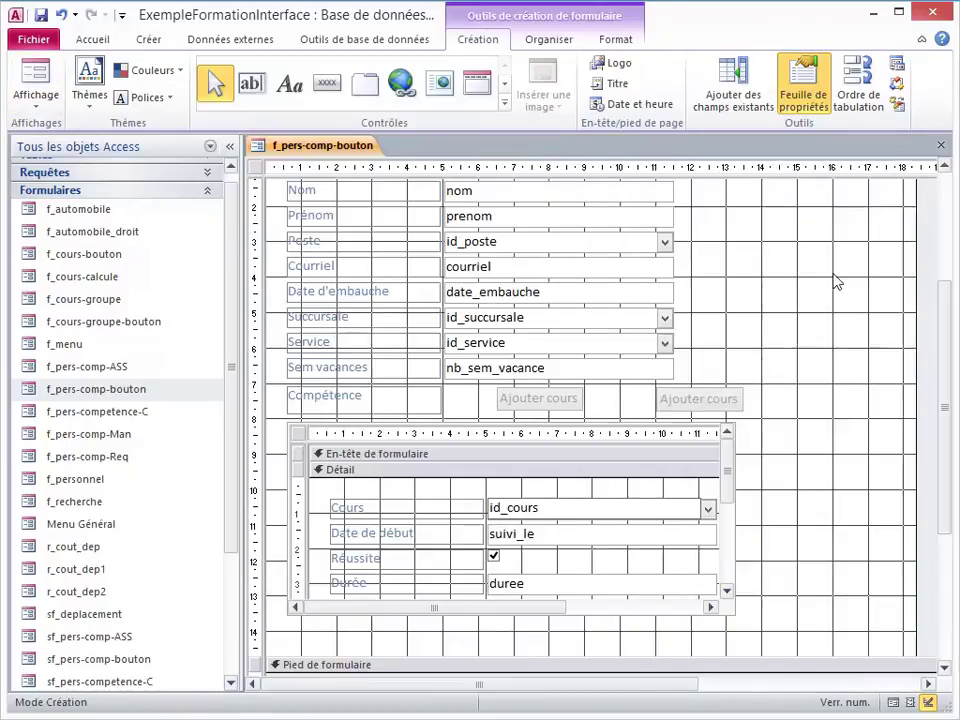
- Show f_pers-comp-bouton in form view and check the Cours drop-down list on the subform's first record
left_click(50, 86)
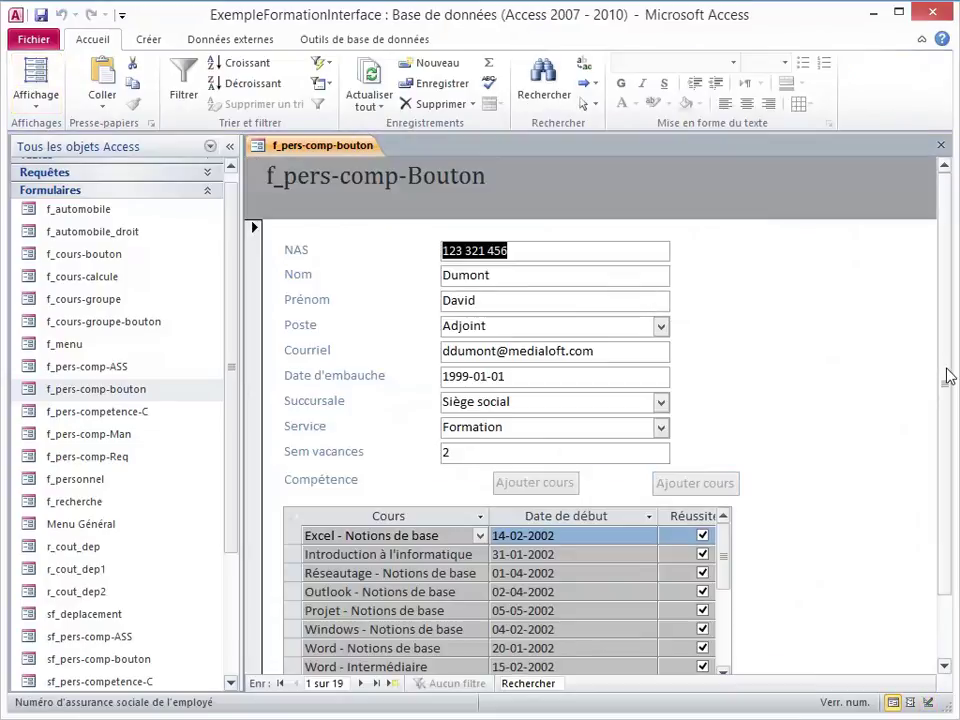
left_click_drag(948, 376, 949, 484)
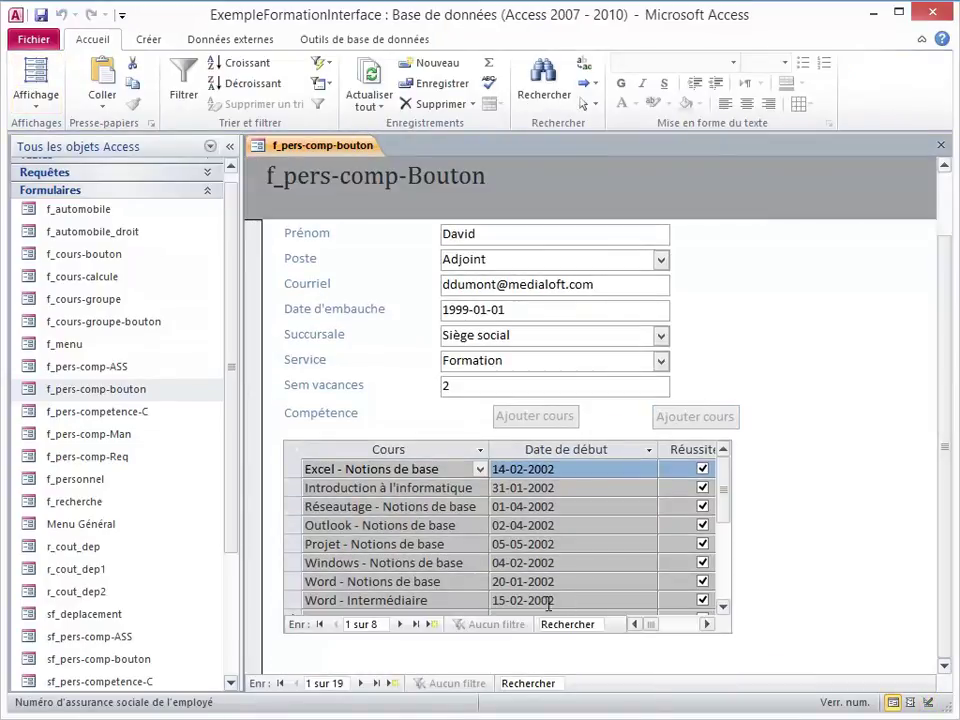
left_click(480, 469)
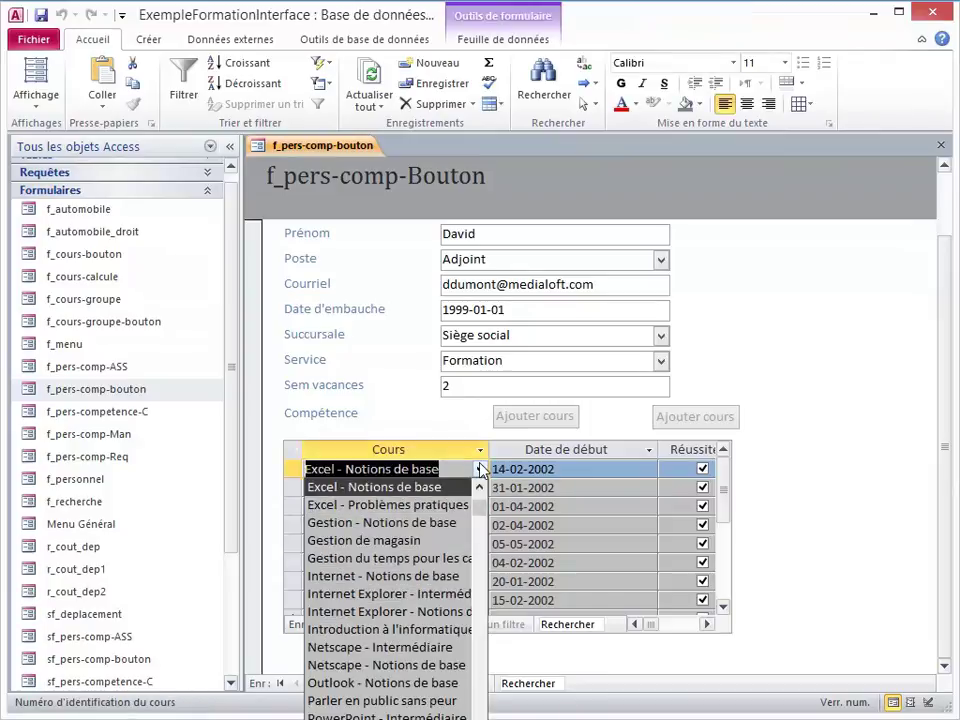
left_click(481, 470)
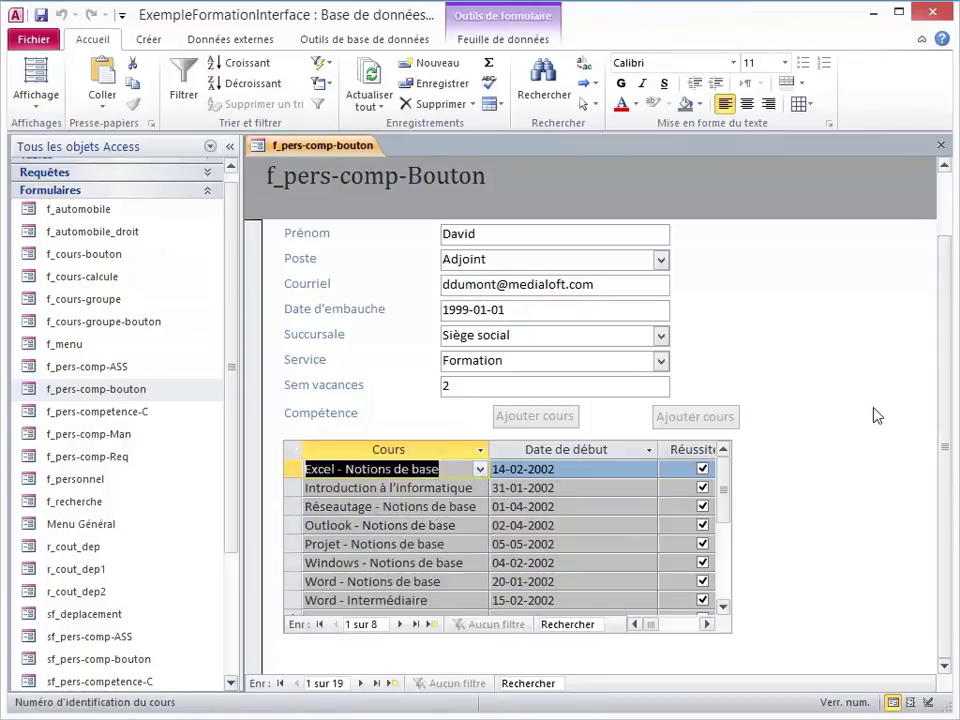